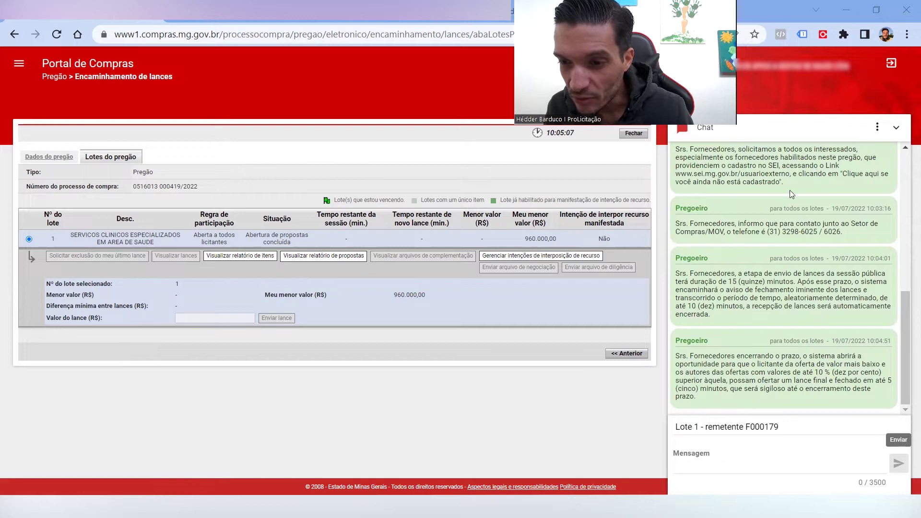
- Review the auctioneer's messages in the session chat, from the opening of the session to the latest notice
scroll(811, 174, up, 10)
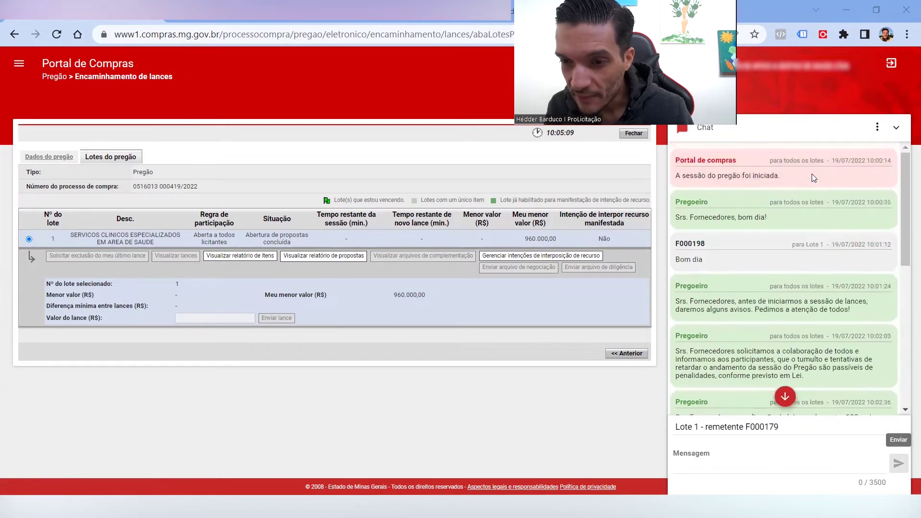
scroll(812, 174, down, 10)
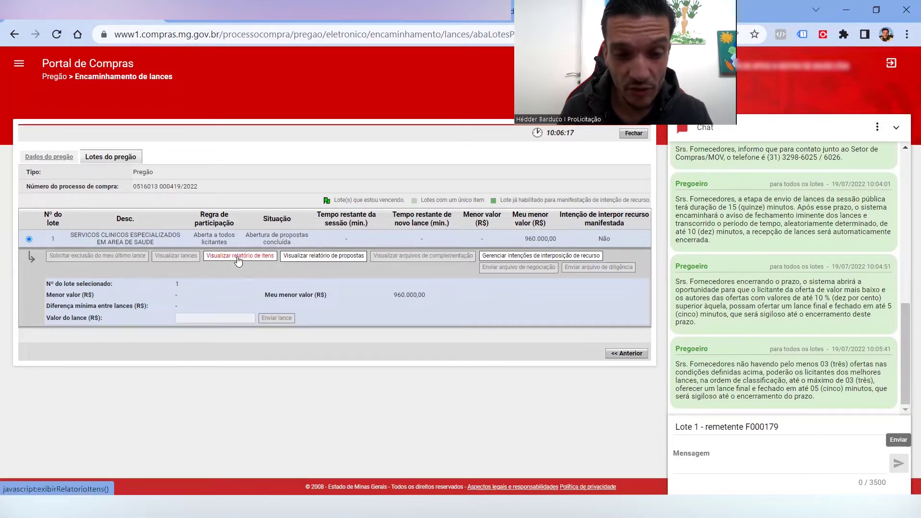
- Save the proposals report for lot 1 to the Área de Trabalho folder as relatorioPropostaLotePregao and open the PDF
click(317, 258)
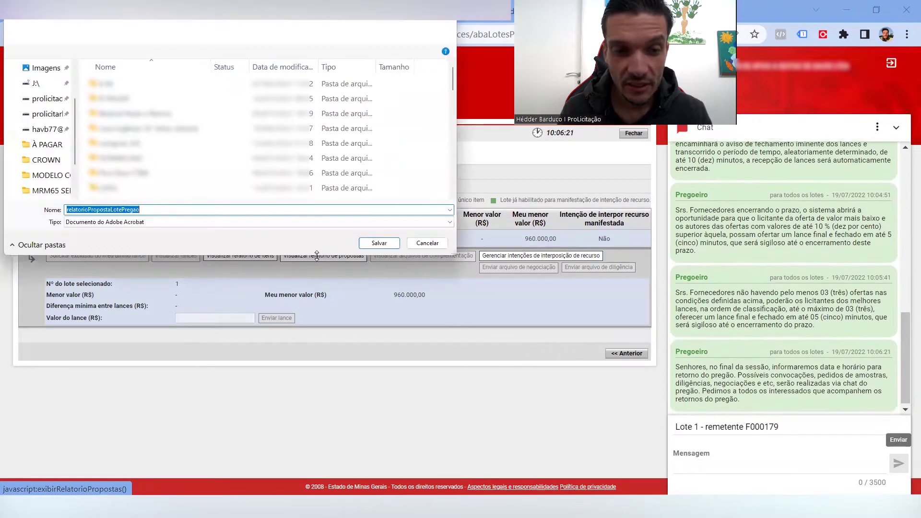
click(60, 88)
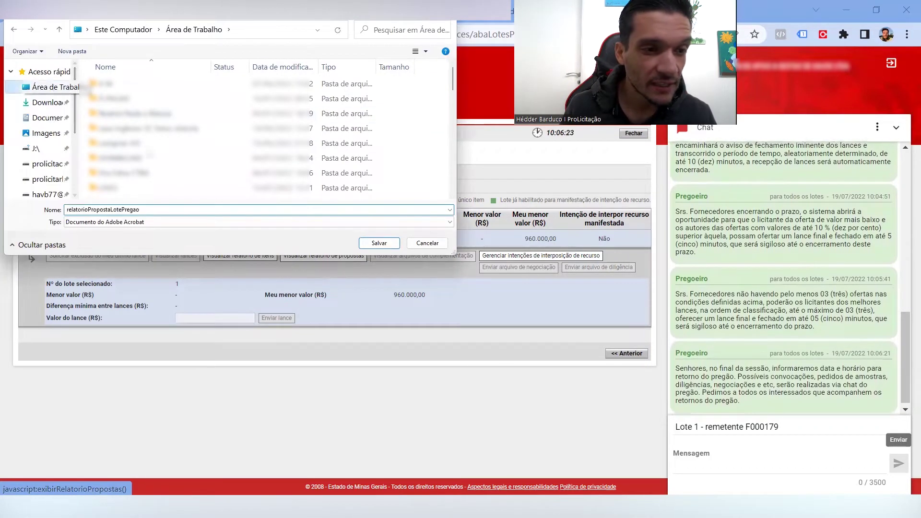
click(367, 247)
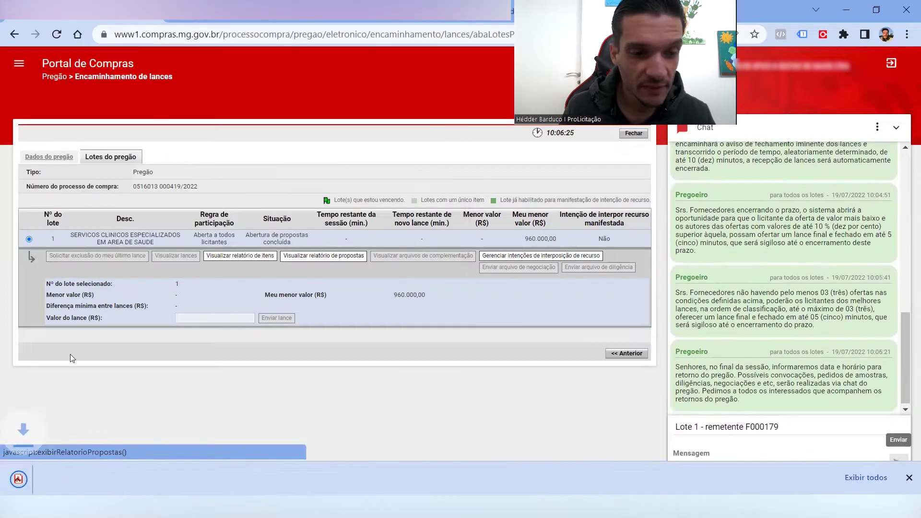
click(138, 477)
click(168, 369)
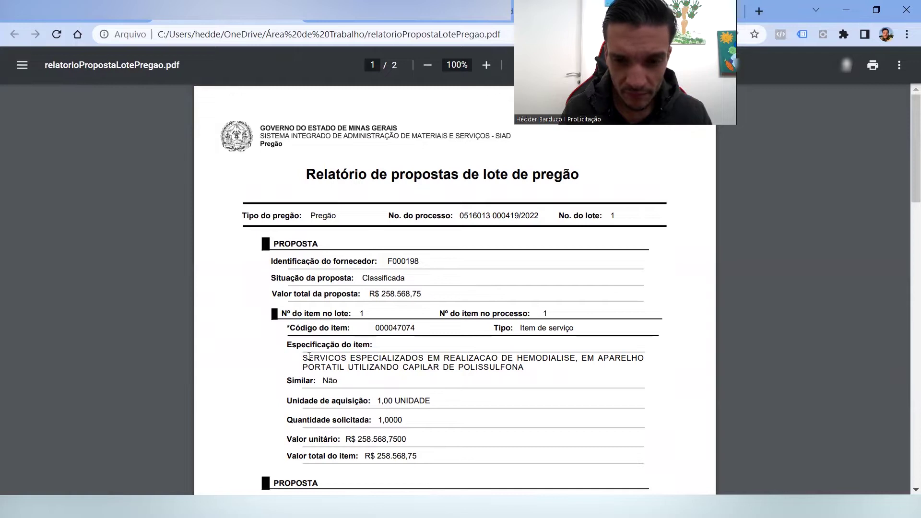
- Look through both pages of the lot proposals report and return to its first proposal
scroll(309, 356, down, 4)
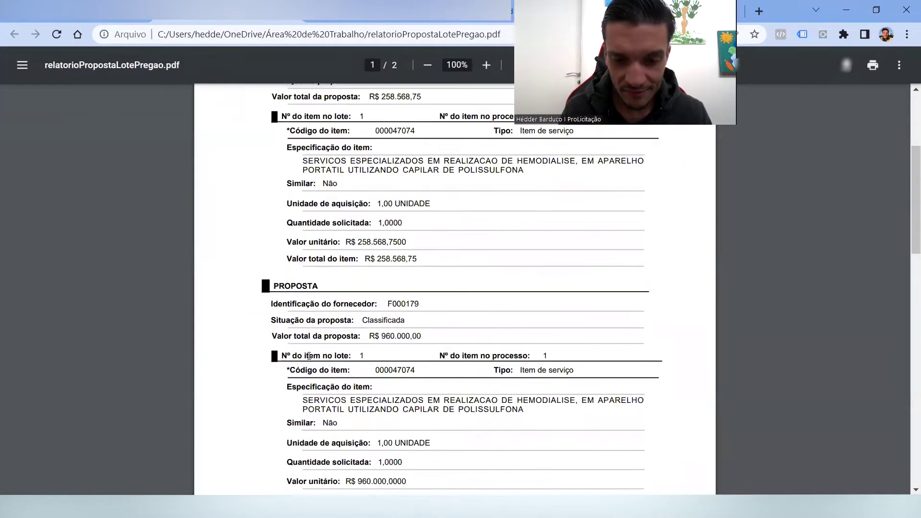
scroll(309, 356, down, 11)
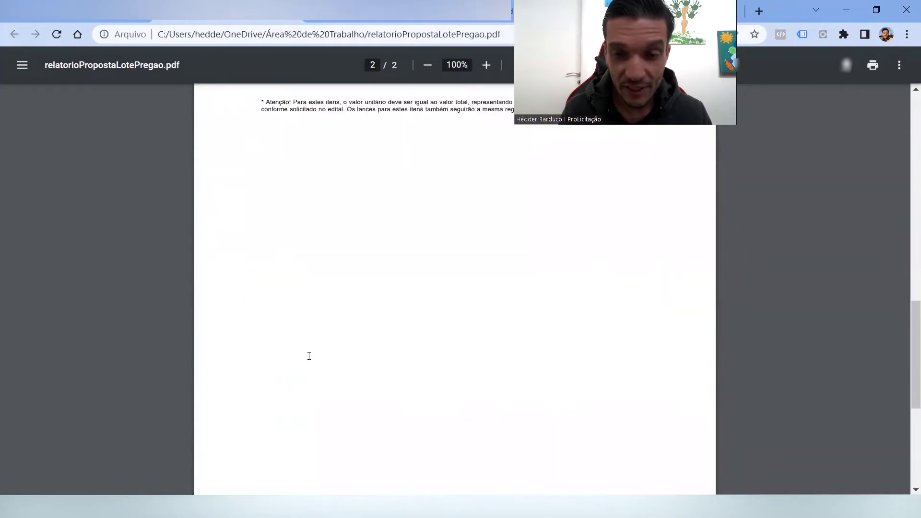
scroll(309, 356, down, 3)
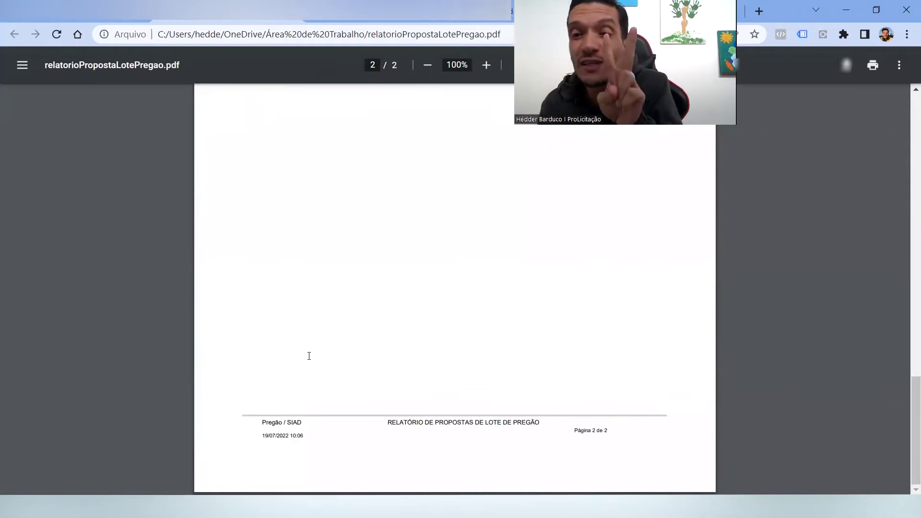
scroll(309, 356, up, 13)
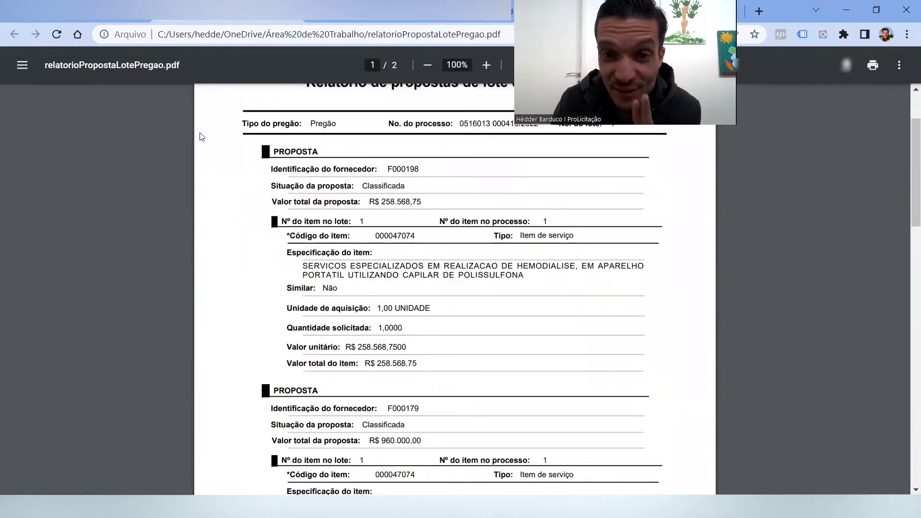
- Enlarge the report to 175% and examine the total value of each supplier's proposal, F000198 and F000179
click(494, 73)
click(494, 75)
click(494, 73)
click(494, 73)
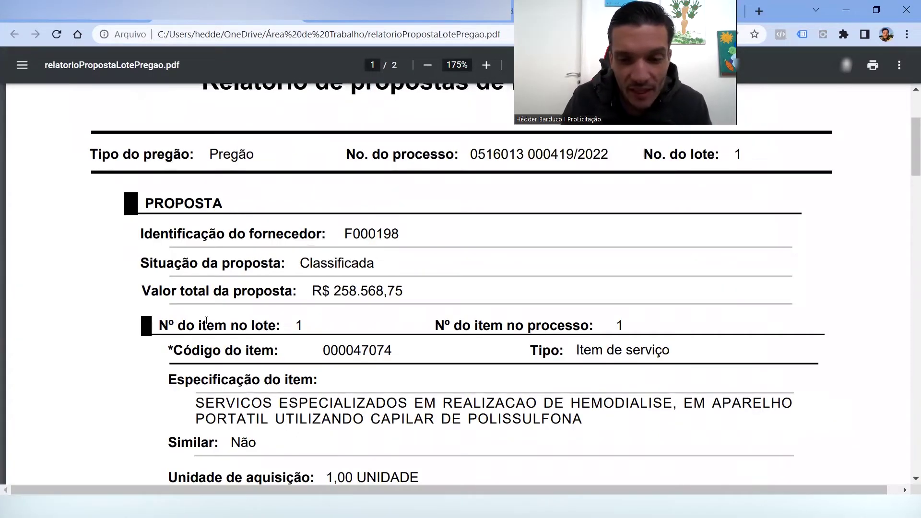
drag(329, 292, 403, 296)
scroll(403, 296, down, 10)
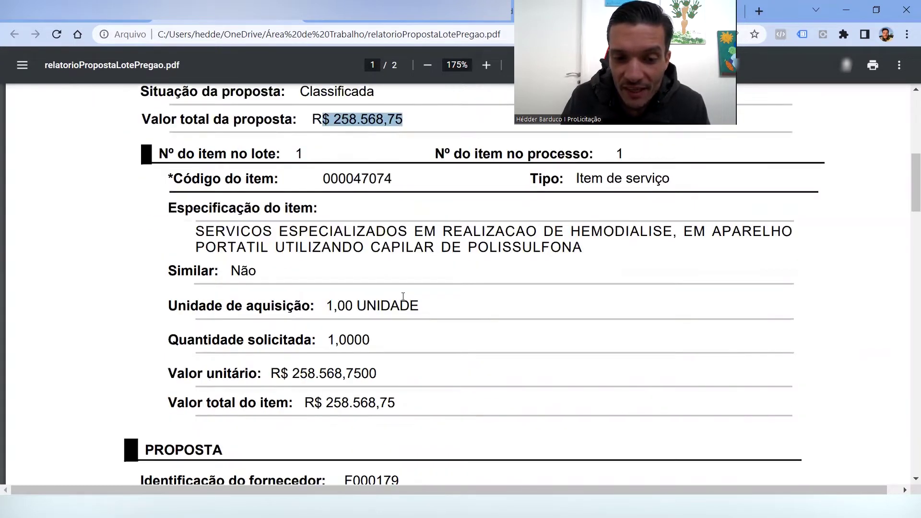
scroll(403, 300, up, 4)
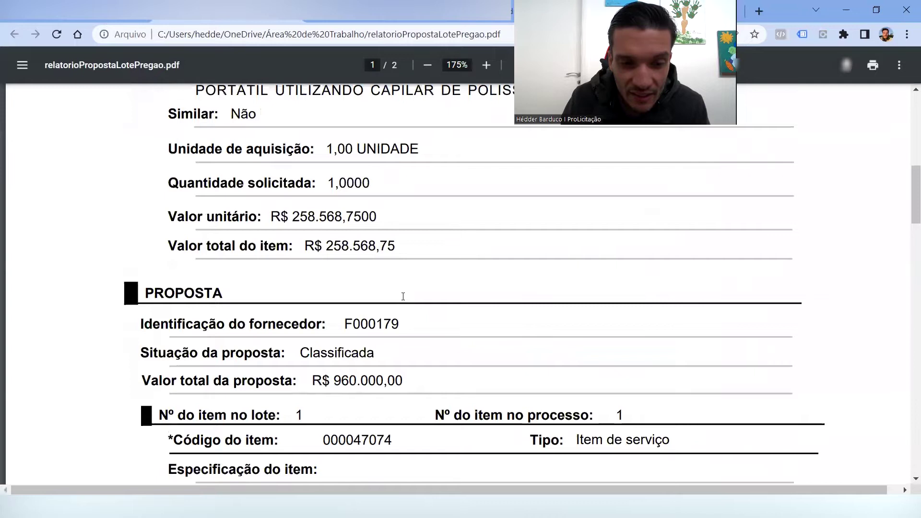
scroll(341, 314, down, 1)
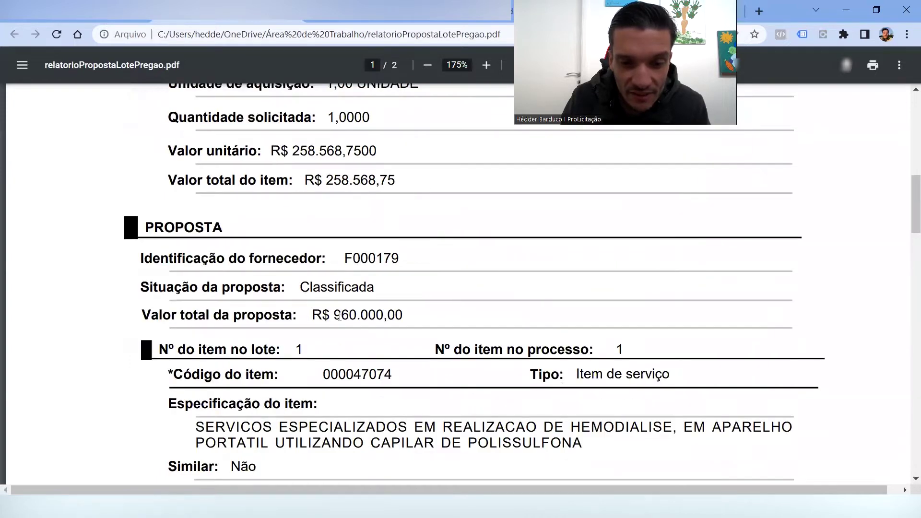
double_click(386, 322)
scroll(418, 327, down, 10)
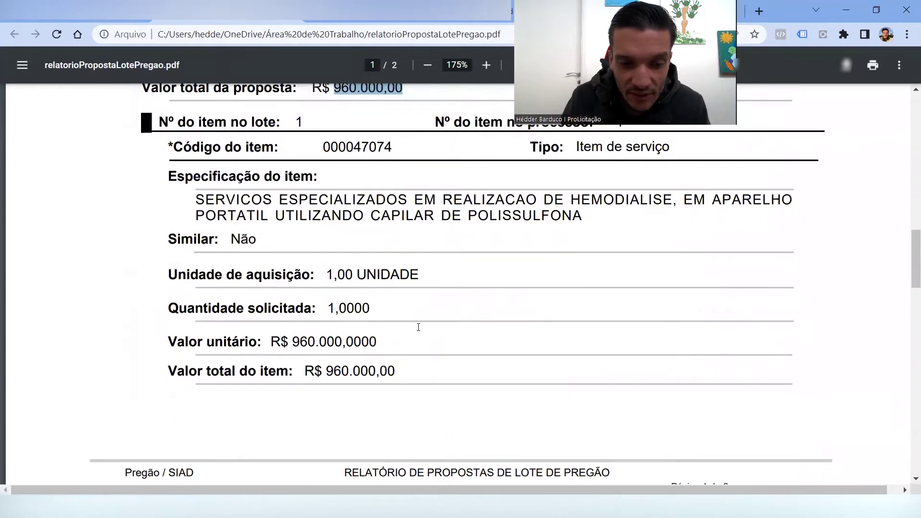
scroll(419, 327, up, 15)
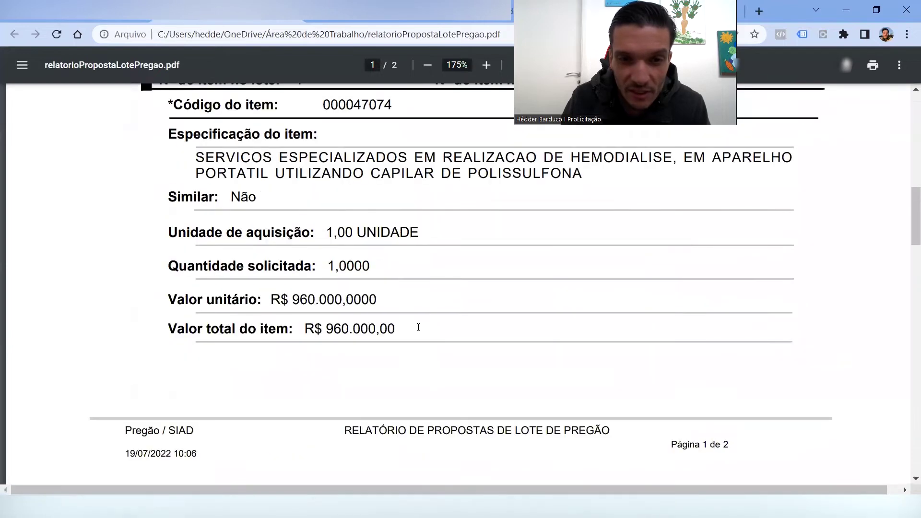
- Leave the report, switch to Edital_Lucas.pdf in Adobe Acrobat, and read the tender's cover page, object, contents list and preamble
click(19, 19)
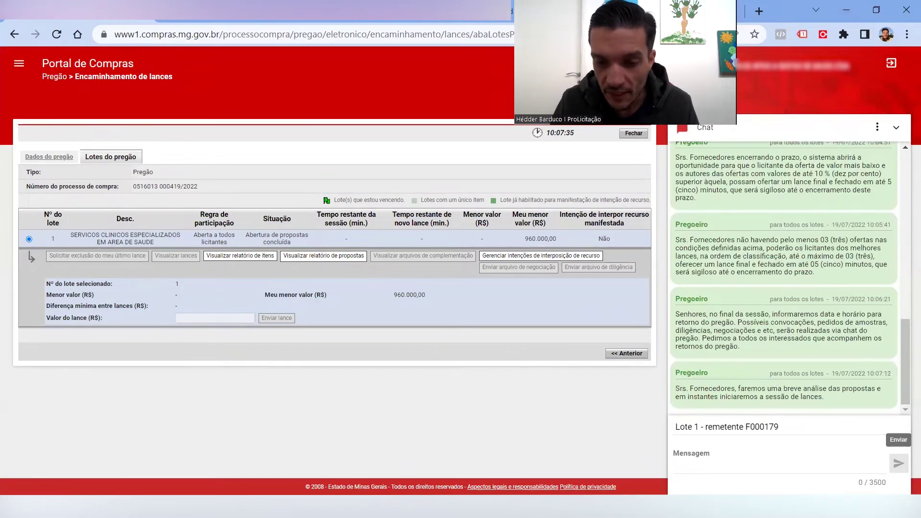
key(alt+Tab)
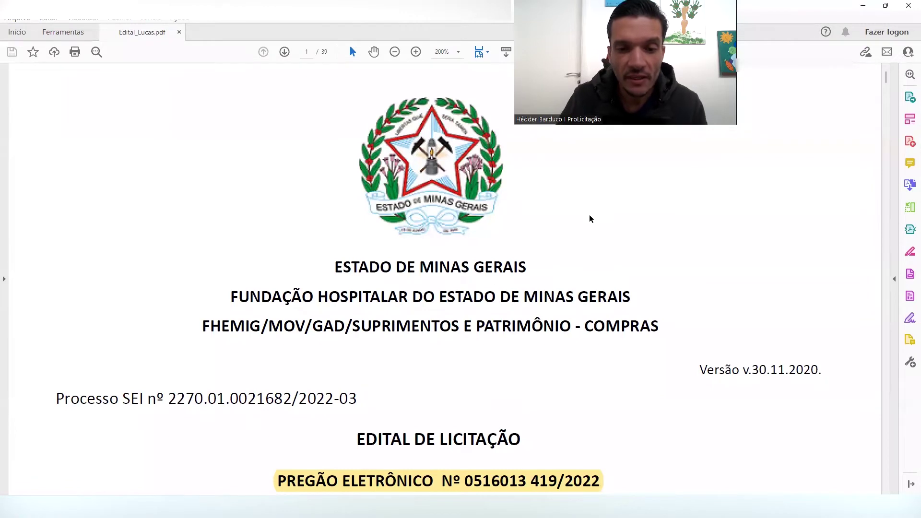
scroll(591, 218, down, 1)
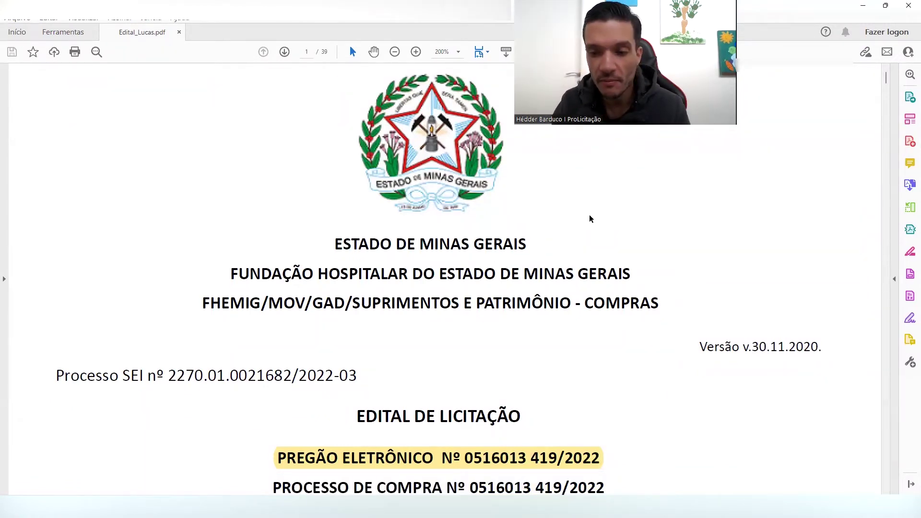
scroll(590, 219, down, 4)
scroll(591, 219, down, 7)
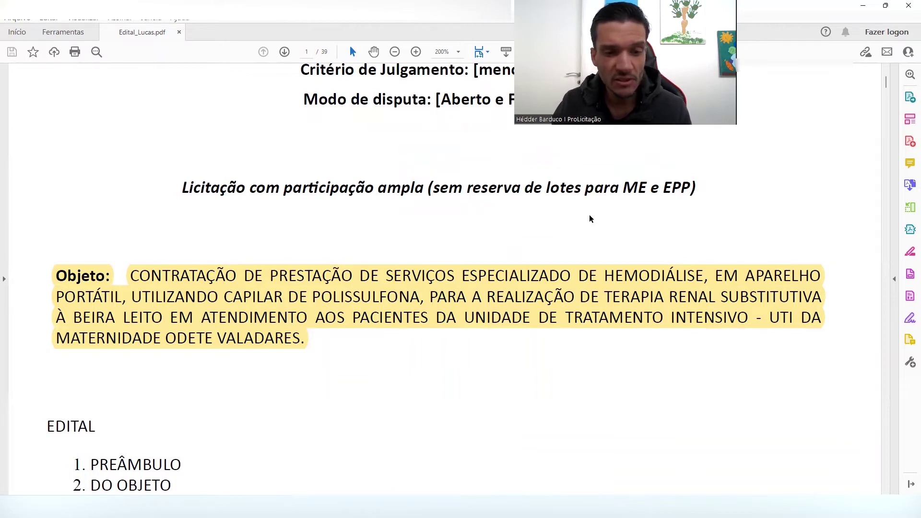
scroll(591, 219, down, 14)
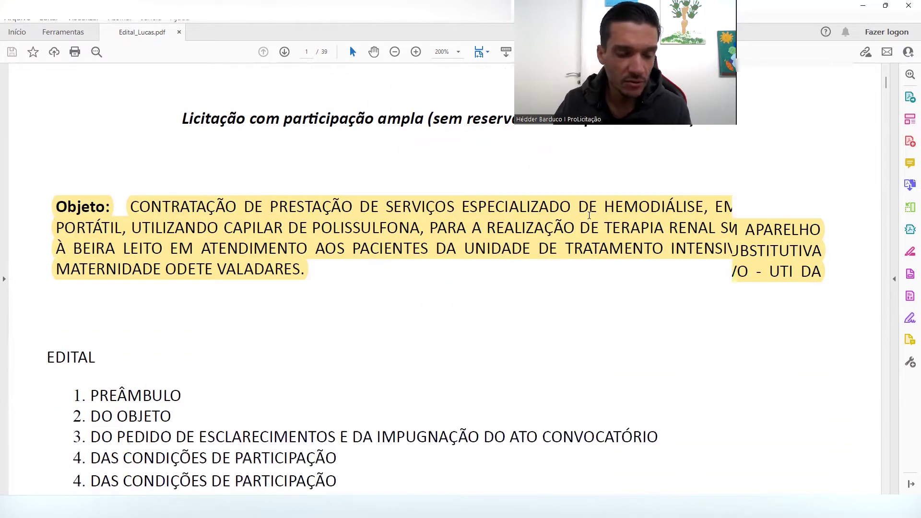
scroll(591, 219, down, 5)
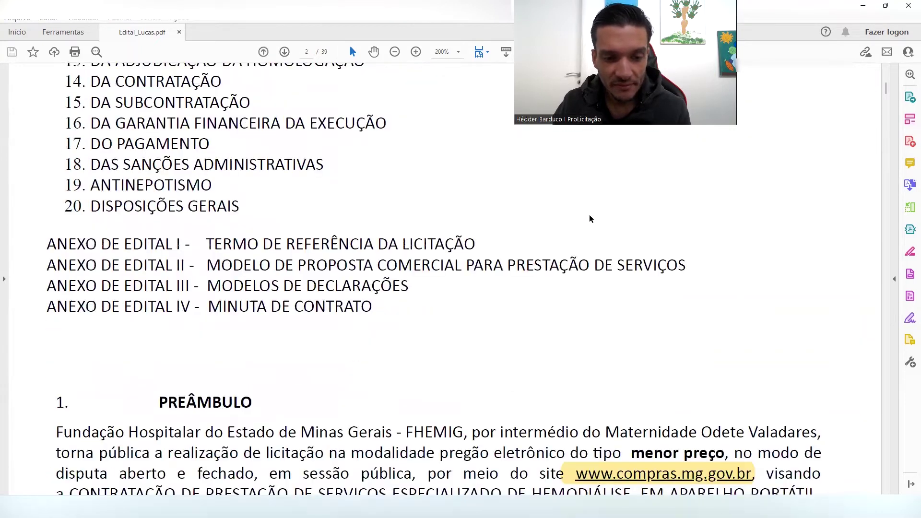
scroll(589, 215, down, 7)
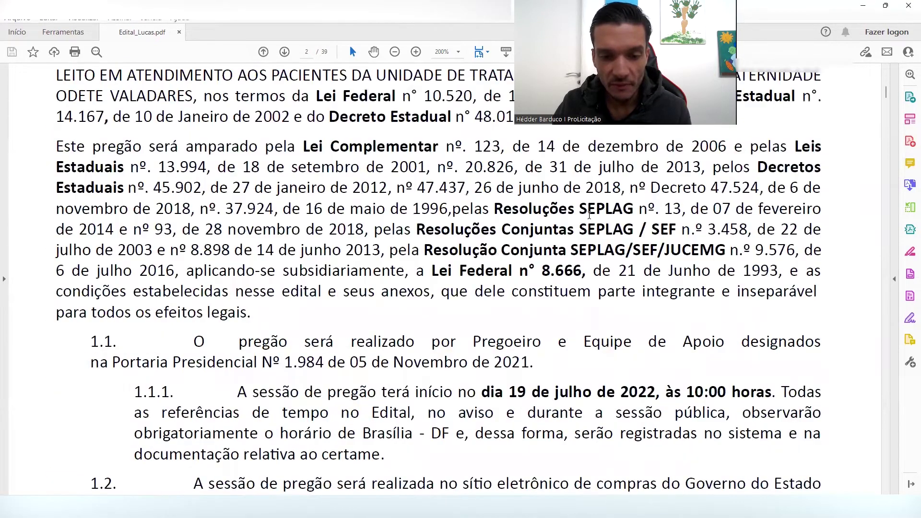
- Go through the notice's sections on clarification requests, challenges and participation conditions, down to item 4.6
scroll(590, 219, down, 10)
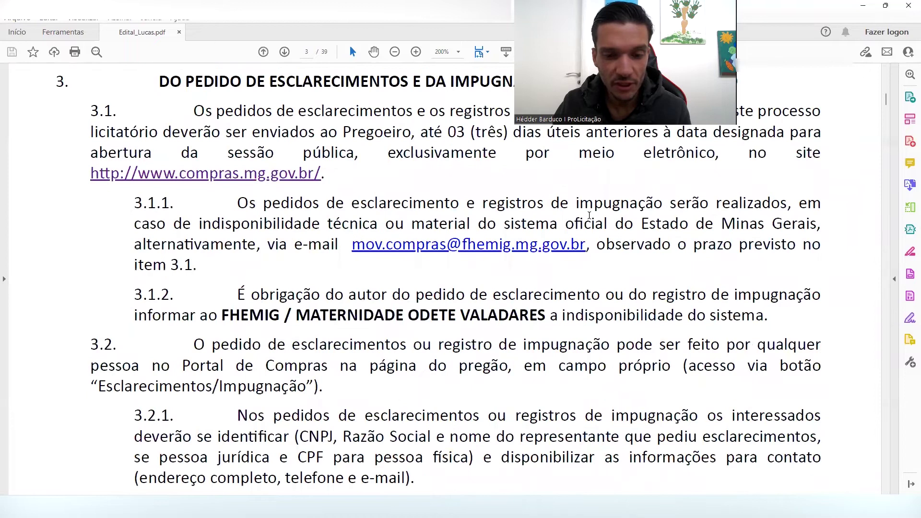
scroll(589, 216, down, 12)
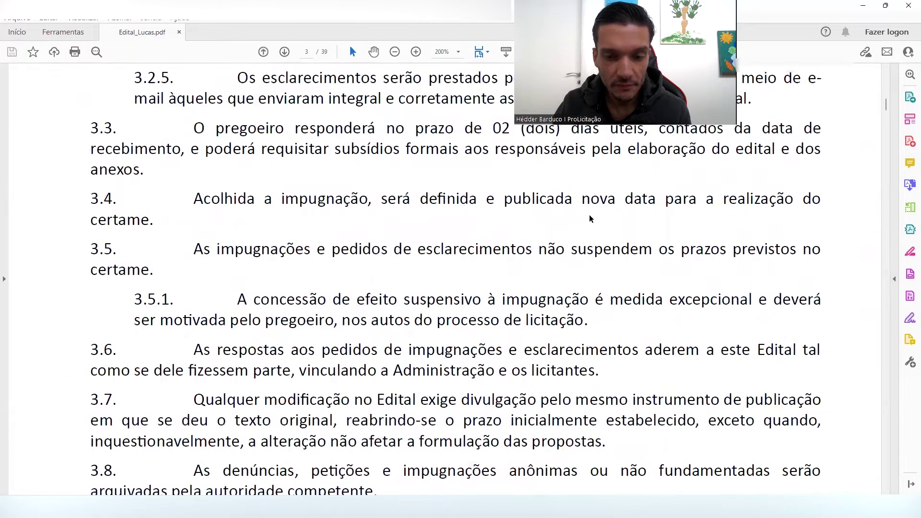
scroll(590, 219, down, 10)
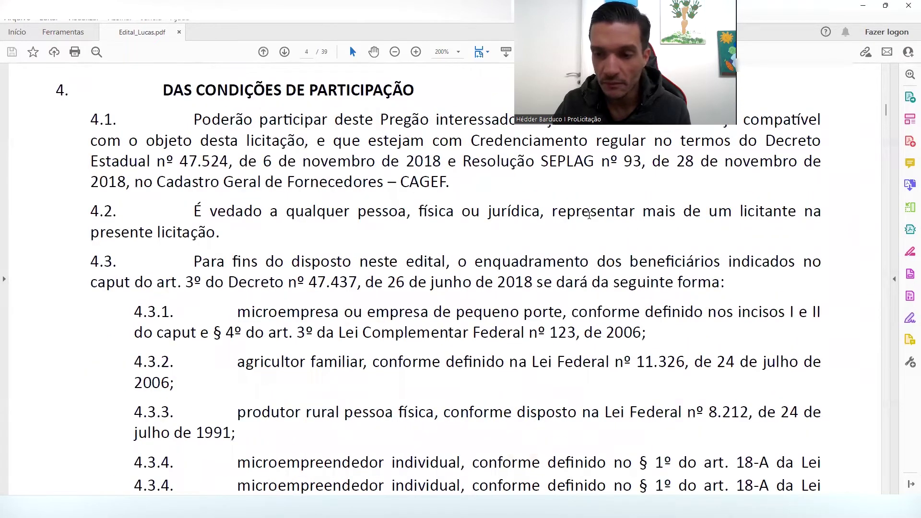
scroll(589, 216, down, 10)
scroll(888, 410, down, 10)
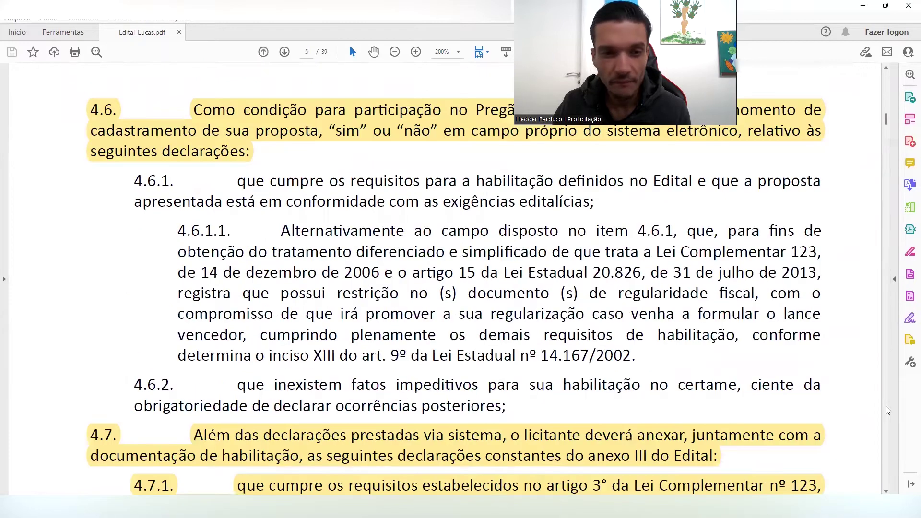
- Examine the declarations bidders must make in the system and attach under items 4.6 and 4.7
scroll(413, 256, up, 3)
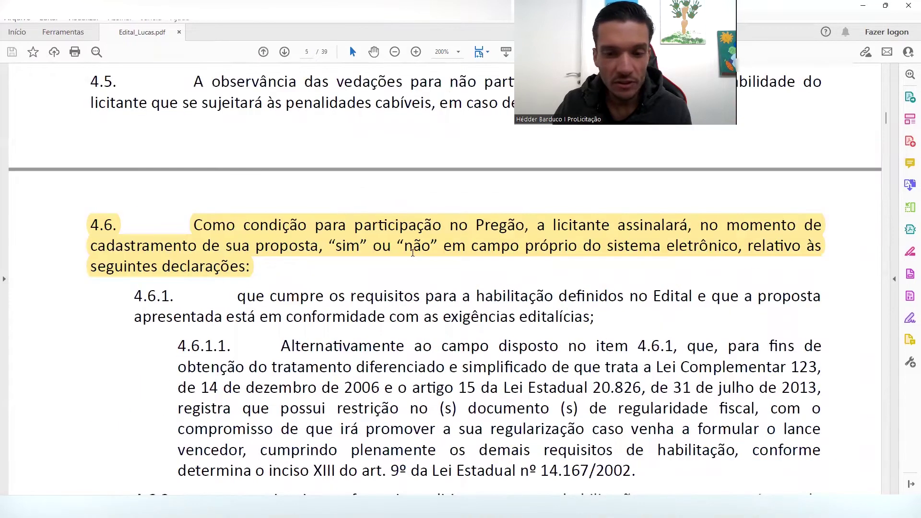
scroll(412, 253, down, 5)
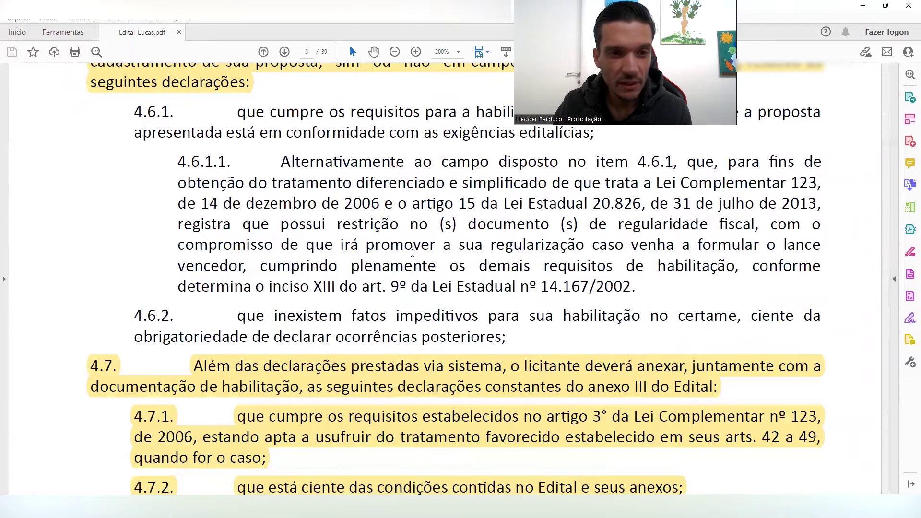
scroll(413, 253, up, 3)
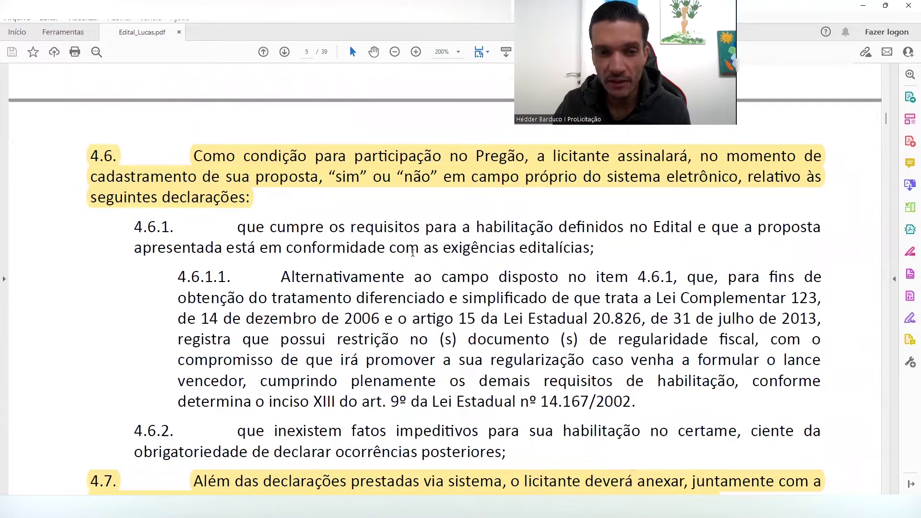
scroll(413, 252, down, 4)
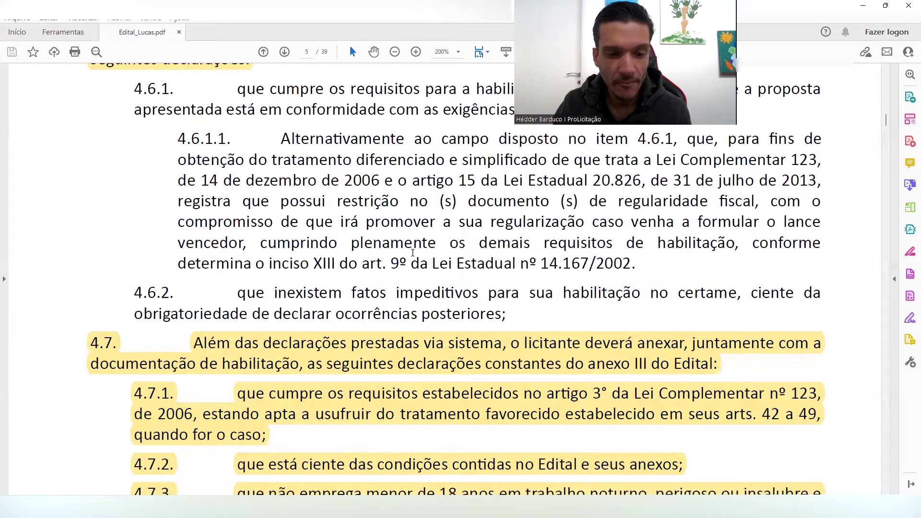
- Examine item 6.1.1 in section 6 on uploading the commercial proposal and the qualification documents
scroll(413, 252, down, 12)
scroll(413, 252, down, 10)
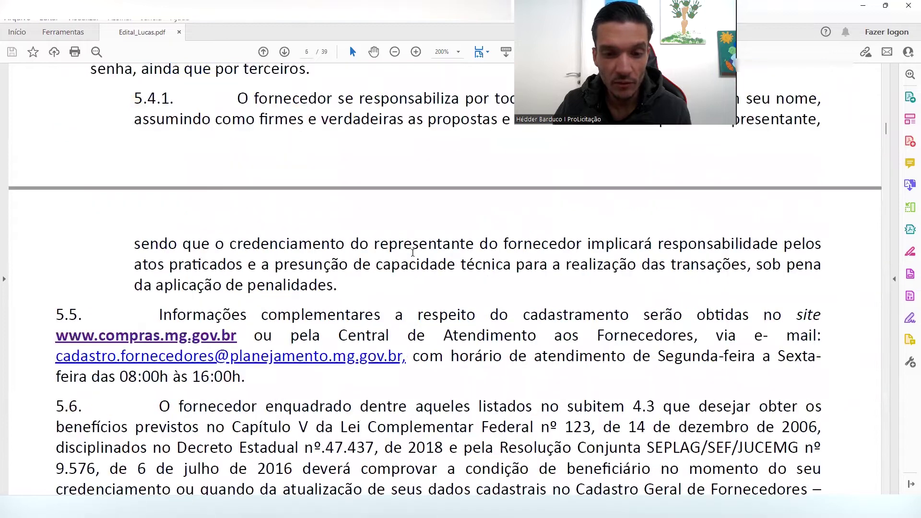
scroll(412, 253, down, 5)
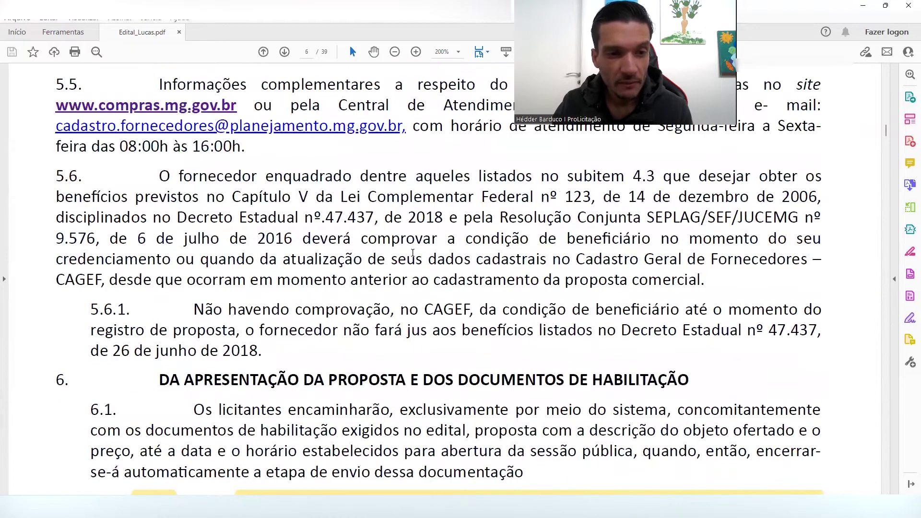
scroll(412, 253, down, 8)
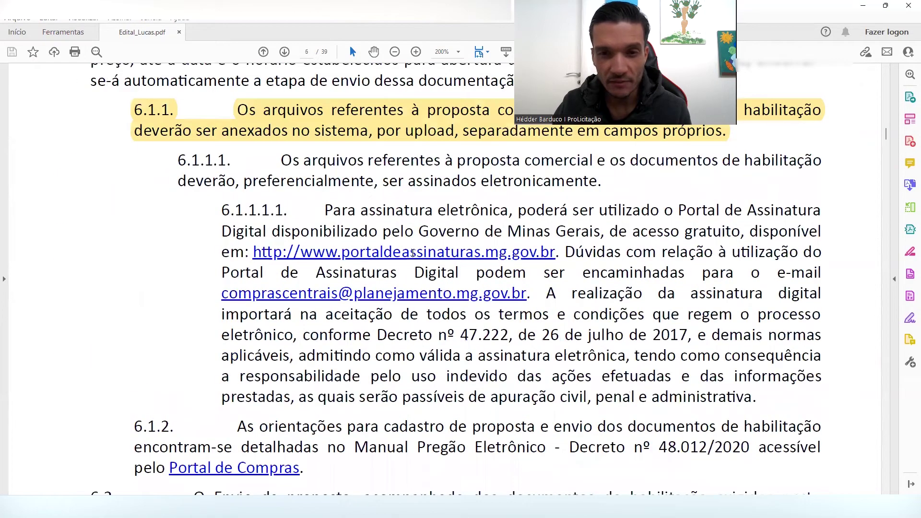
scroll(413, 253, up, 2)
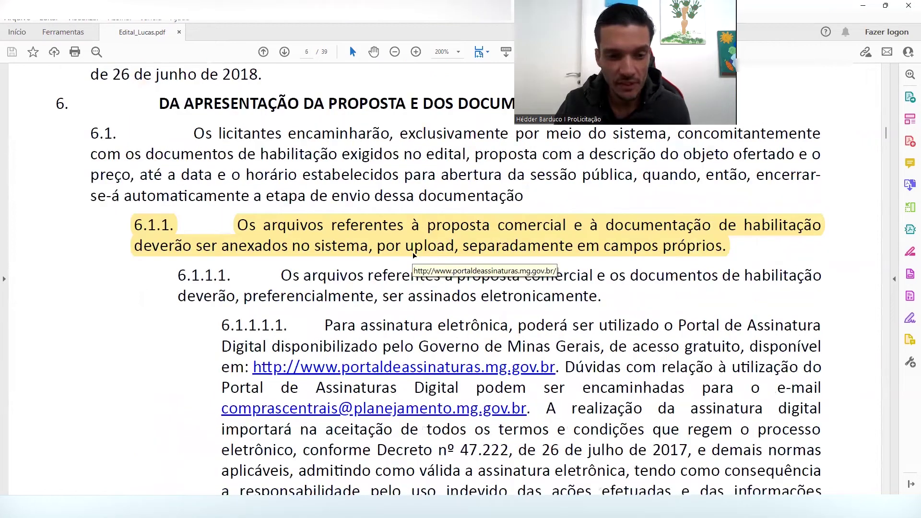
- Read the tender notice from item 6.1.1.1 through item 7.4.3, covering document signatures, proposal validity, proposal completion and the ICMS rules
scroll(413, 254, down, 3)
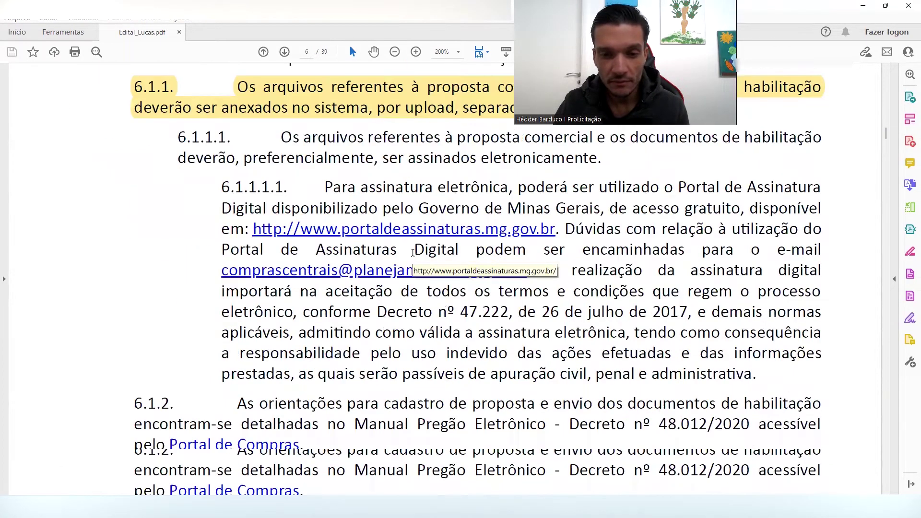
scroll(412, 252, down, 10)
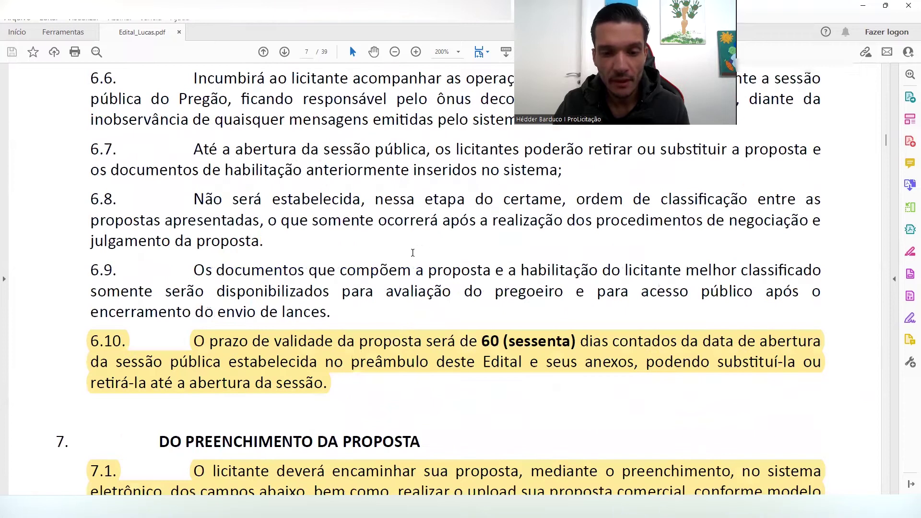
scroll(413, 253, down, 5)
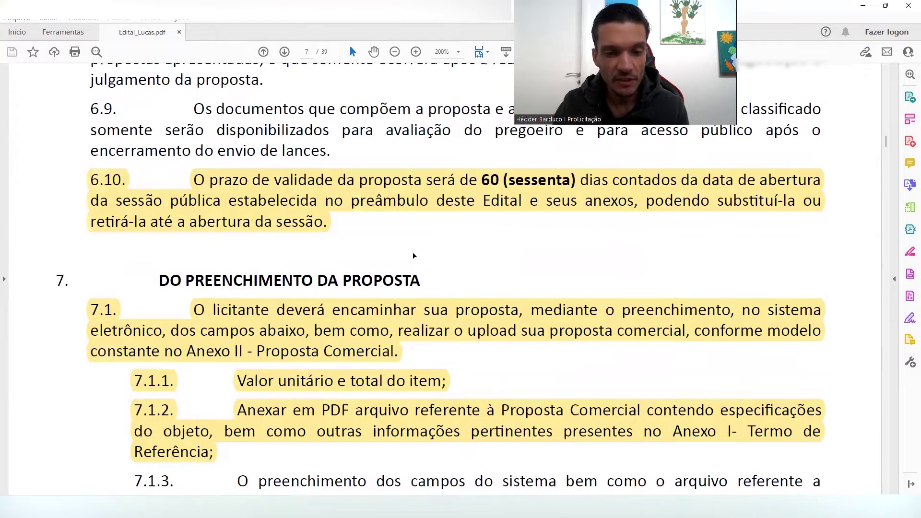
scroll(413, 253, down, 3)
scroll(412, 253, down, 8)
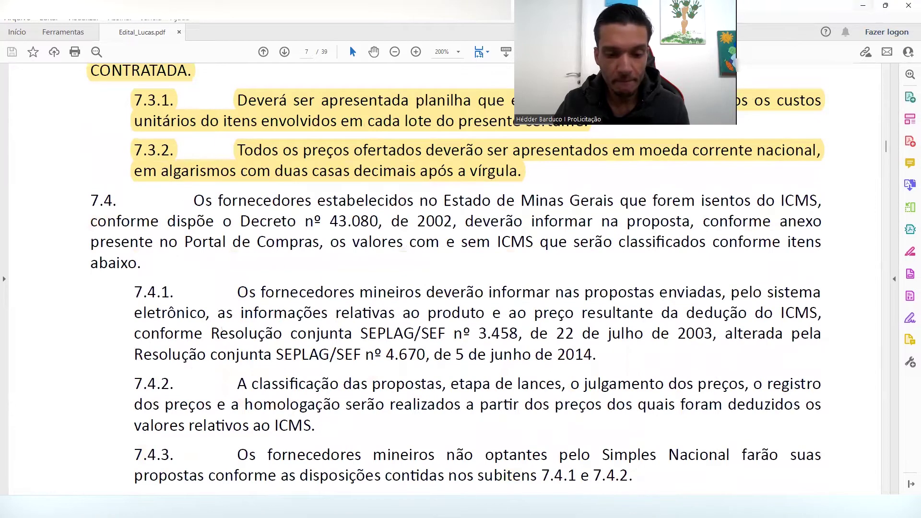
- Switch to the Portal de Compras, check the auction's general data, and rejoin the bidding session with lot 1 selected
click(405, 461)
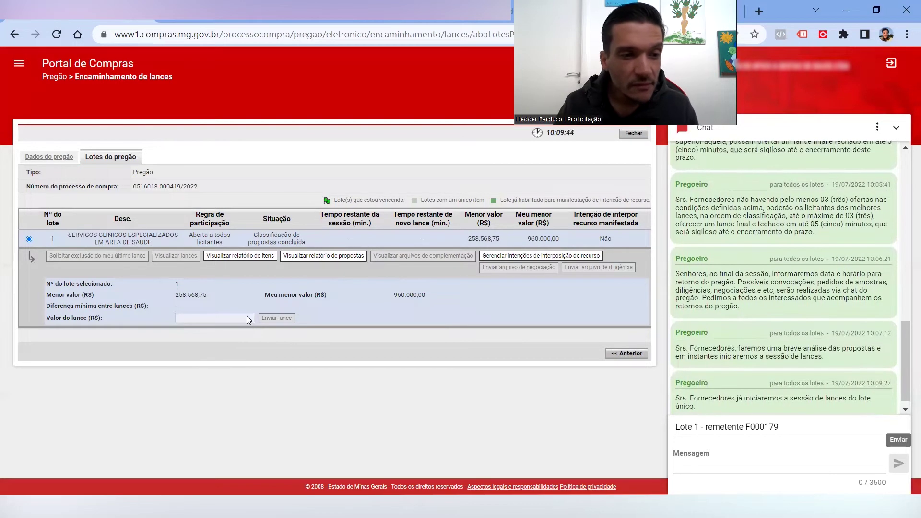
click(55, 157)
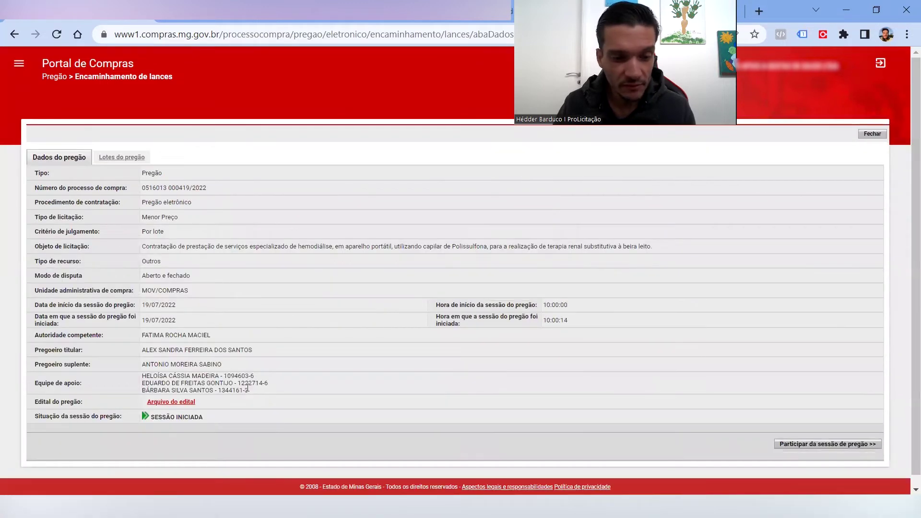
click(830, 441)
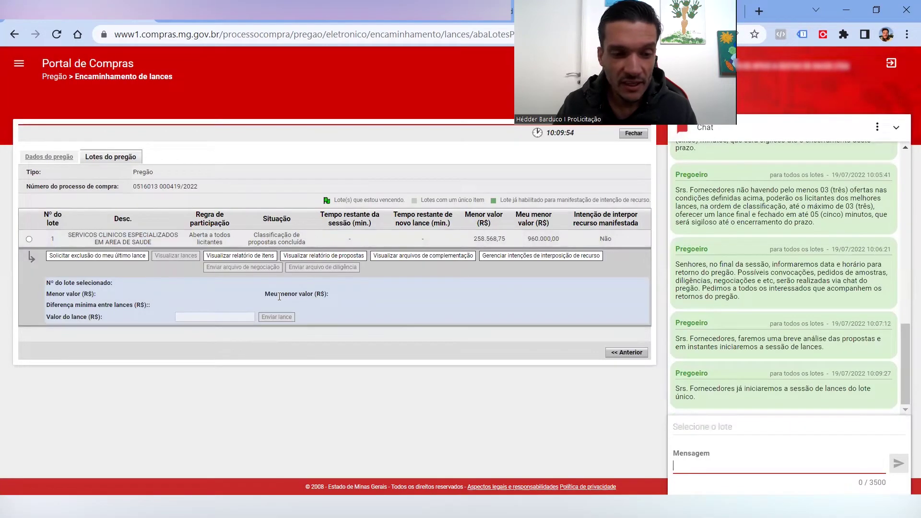
click(29, 240)
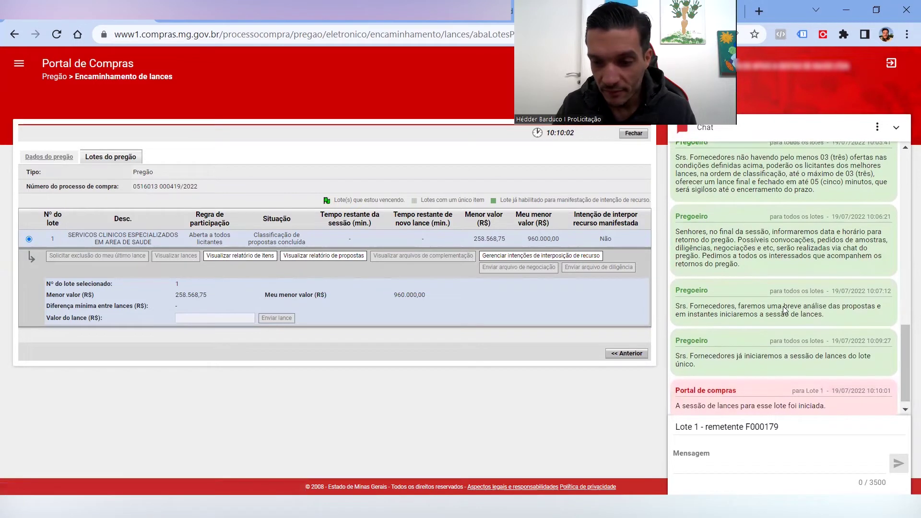
scroll(783, 306, down, 2)
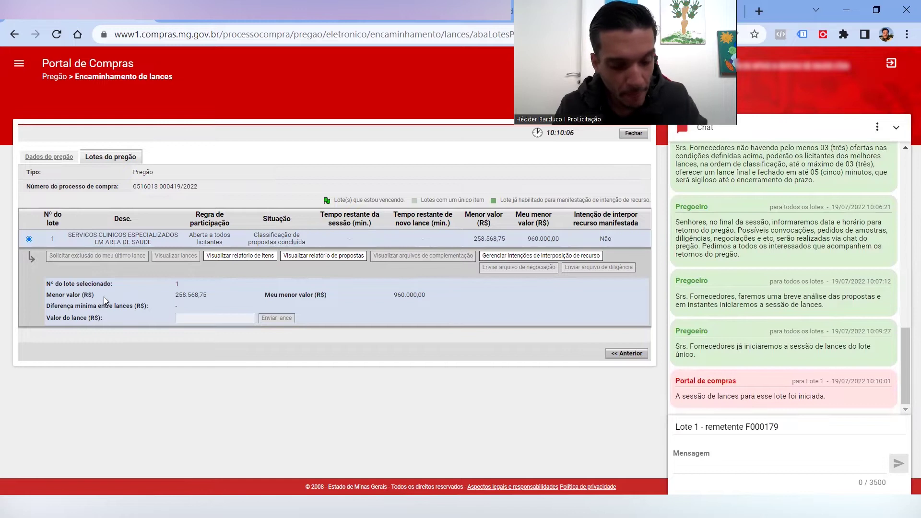
- Save lot 1's items report to the desktop as relatorioItensLotePregao and read it through to the end
key(Tab)
key(Tab)
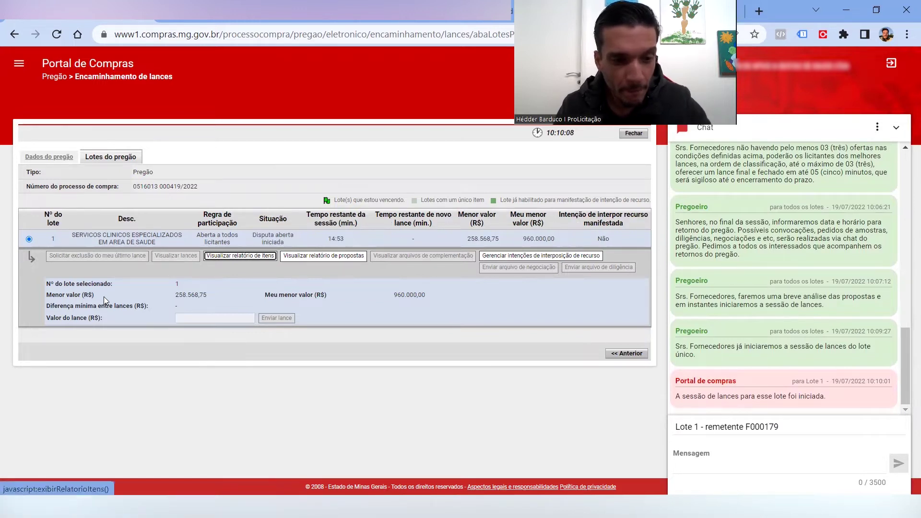
click(261, 257)
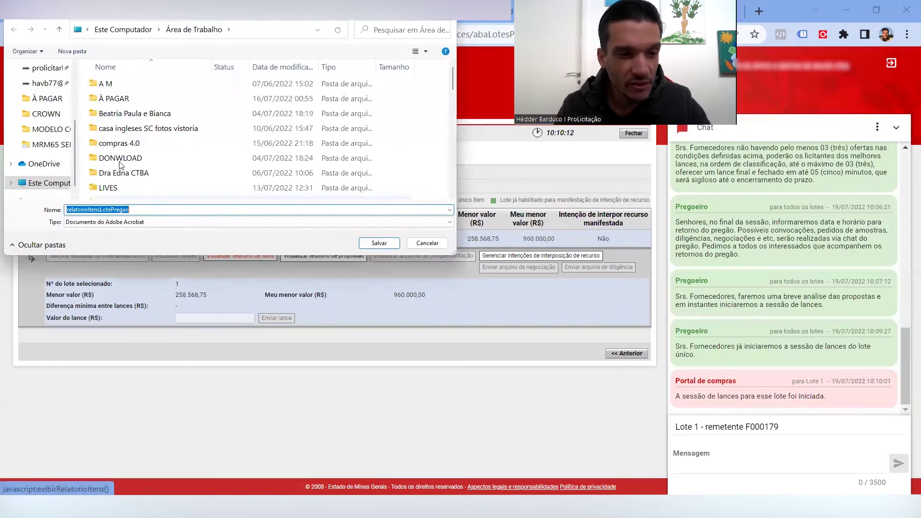
click(47, 91)
click(379, 244)
click(137, 472)
click(175, 374)
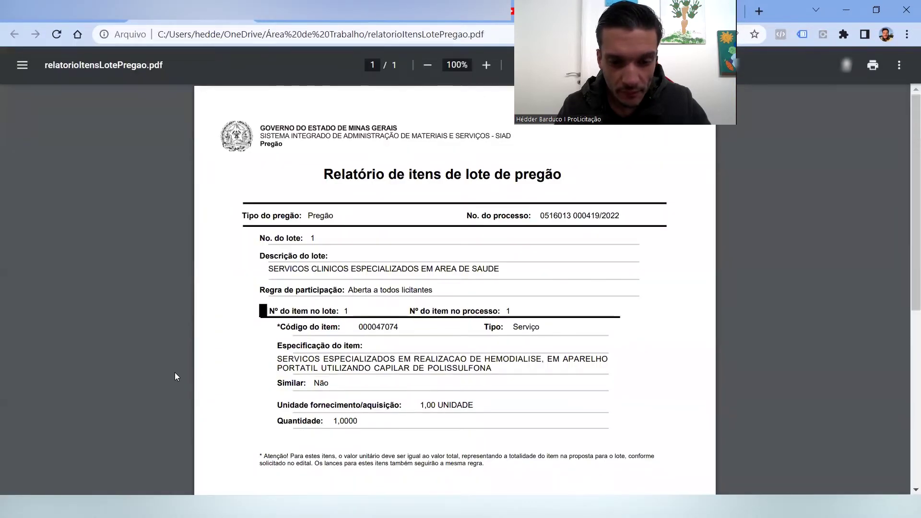
scroll(175, 377, down, 1)
scroll(175, 372, down, 4)
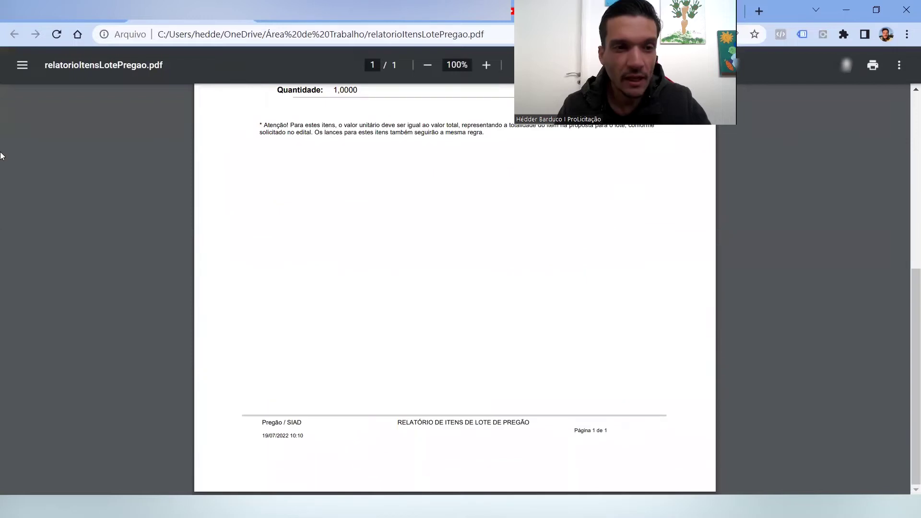
- Return to the bidding page, try to manage appeal intentions for lot 1, and close the resulting window
click(52, 22)
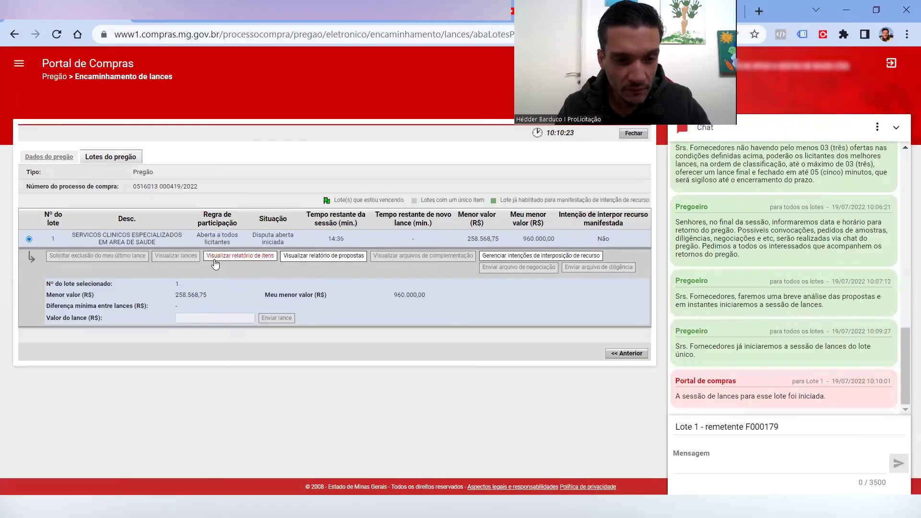
click(498, 257)
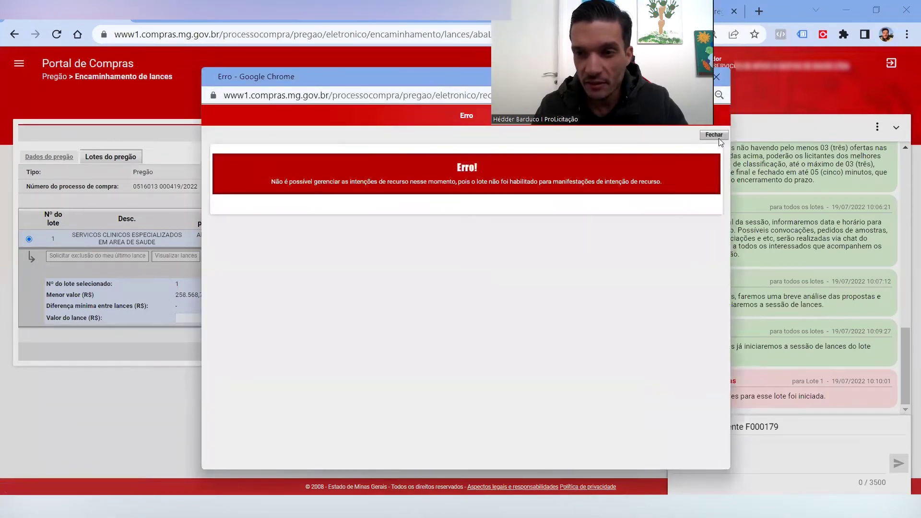
click(172, 302)
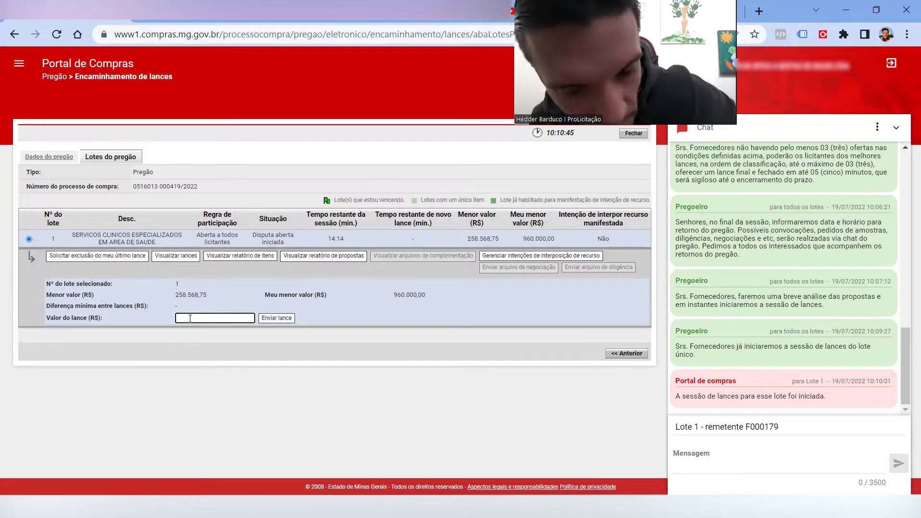
- Submit a bid of R$ 955.555,55 for lot 1, acknowledging the ICMS instruction and confirming the bid
click(190, 319)
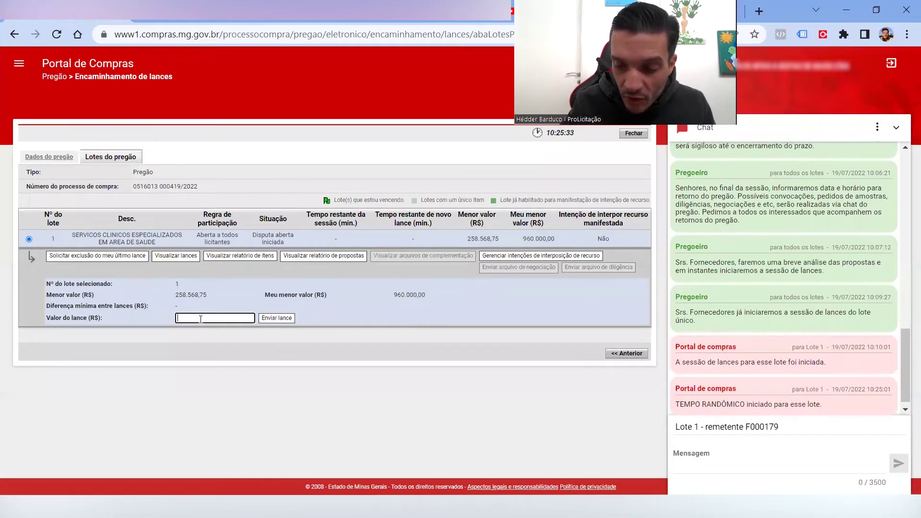
text(9,55)
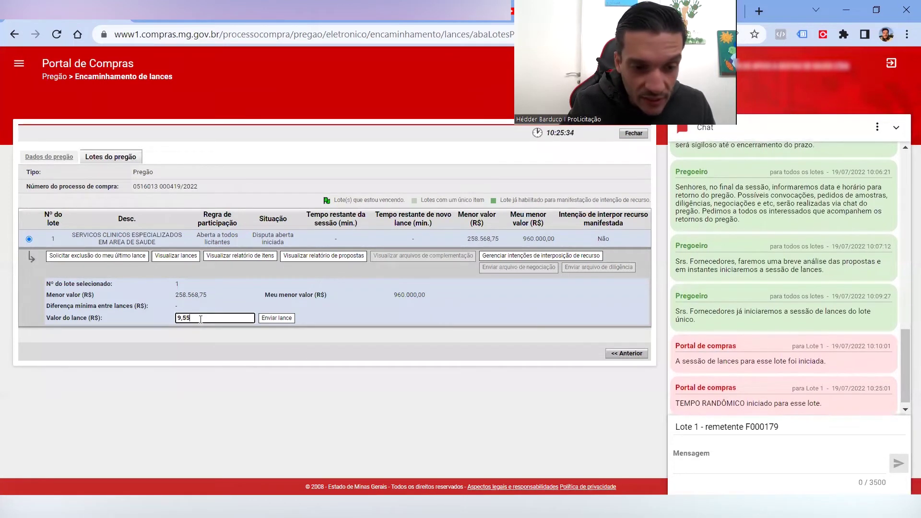
text(55.5555)
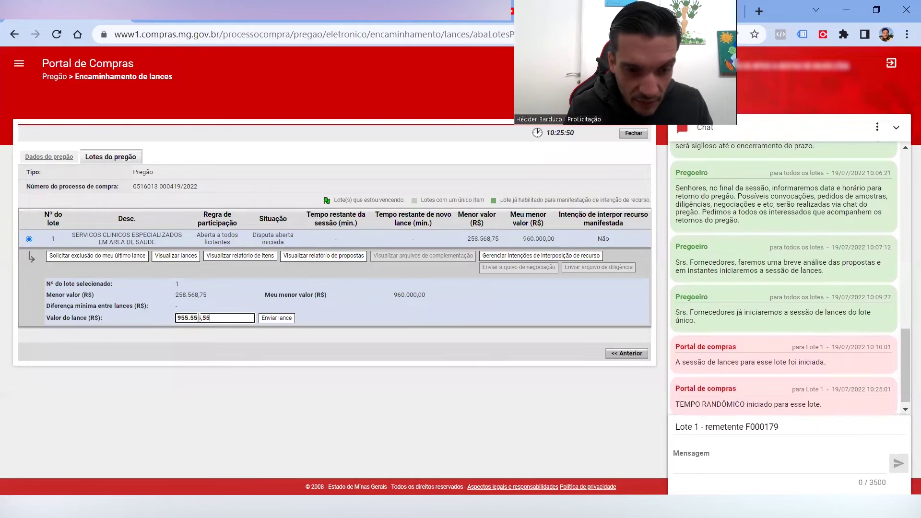
click(274, 319)
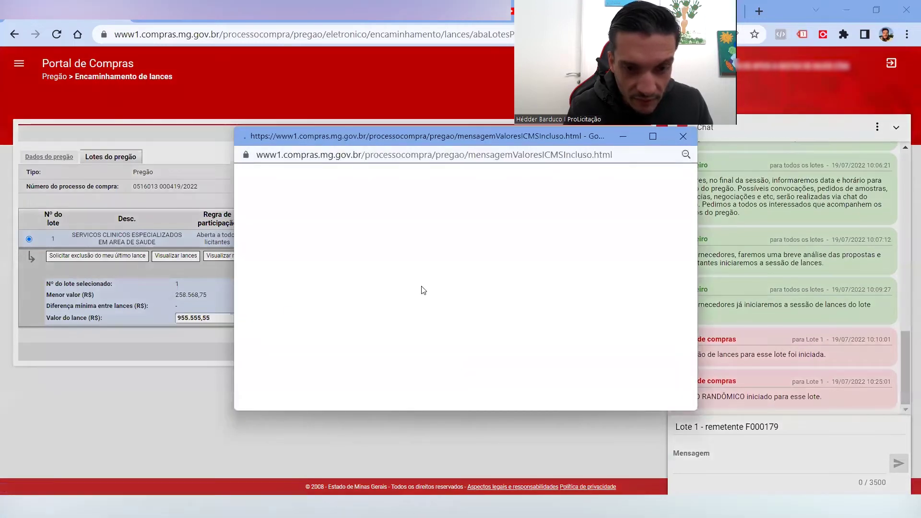
scroll(467, 269, down, 1)
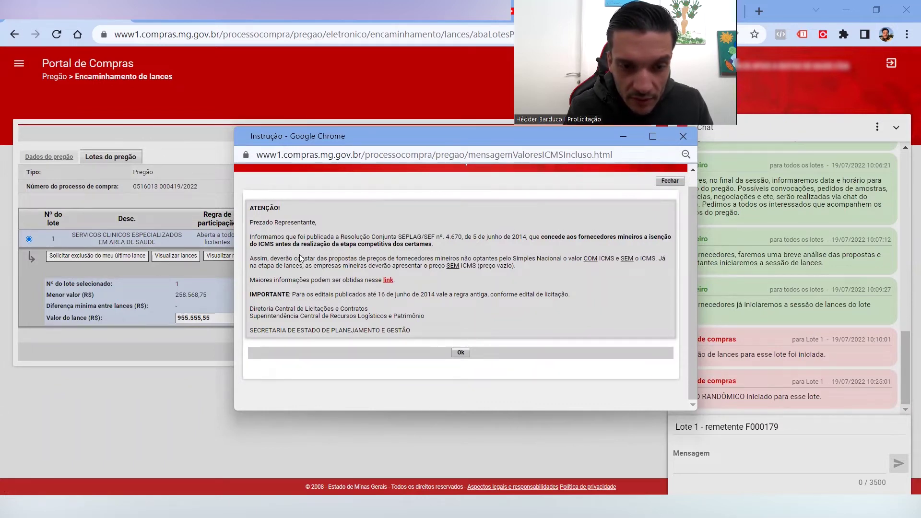
click(460, 354)
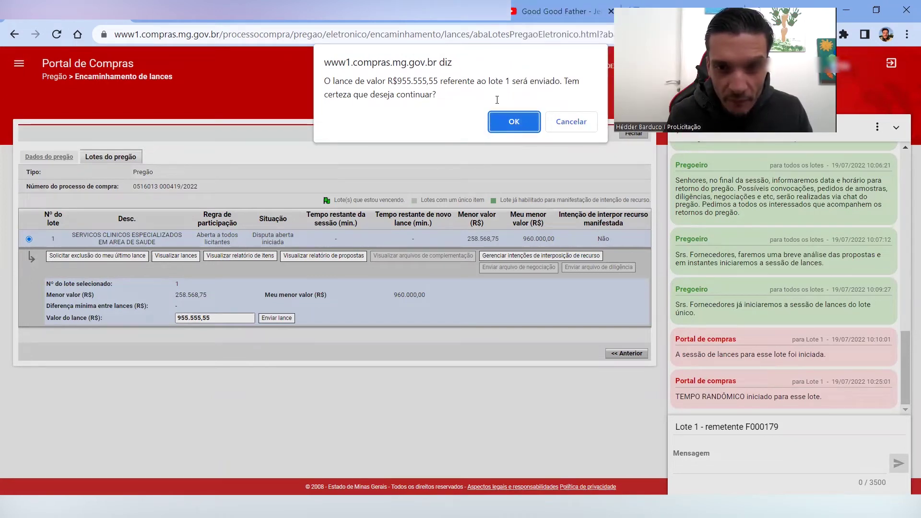
click(514, 123)
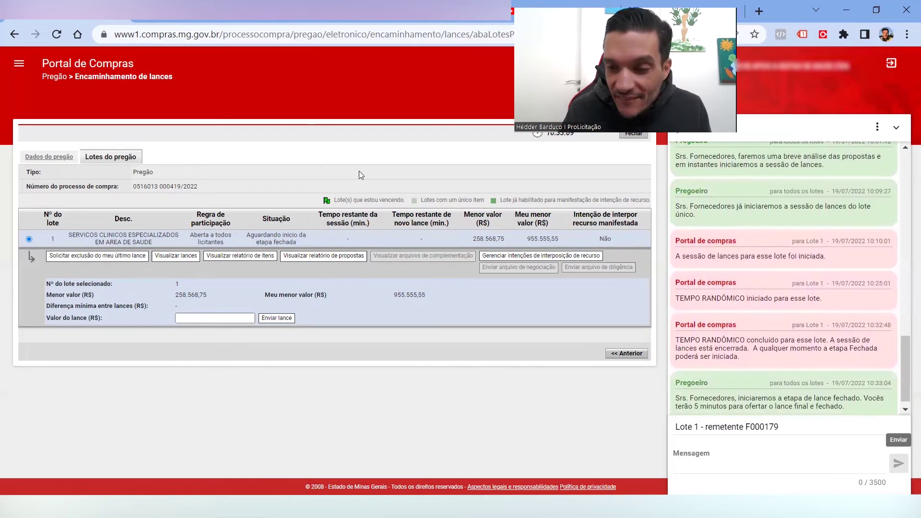
- Check the chat messages about the closed stage and submit a closed bid of R$ 927.000,00 for lot 1
scroll(745, 328, down, 1)
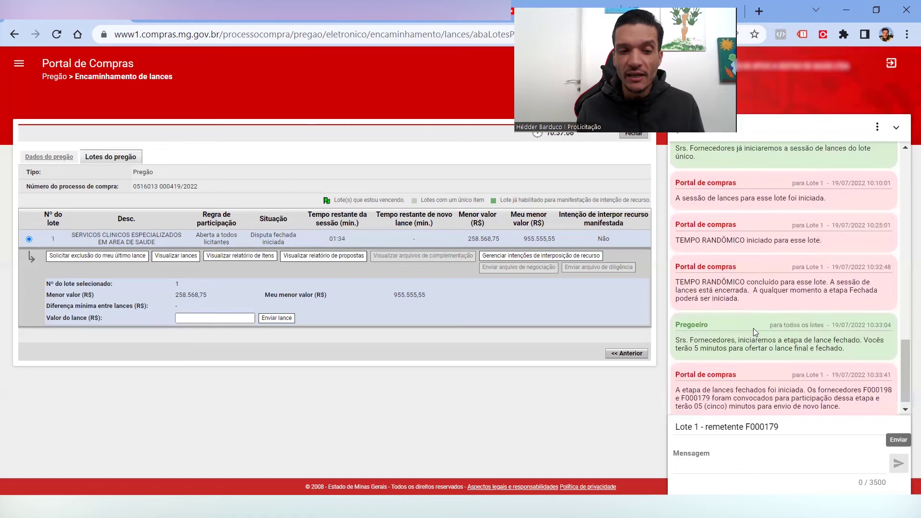
click(207, 320)
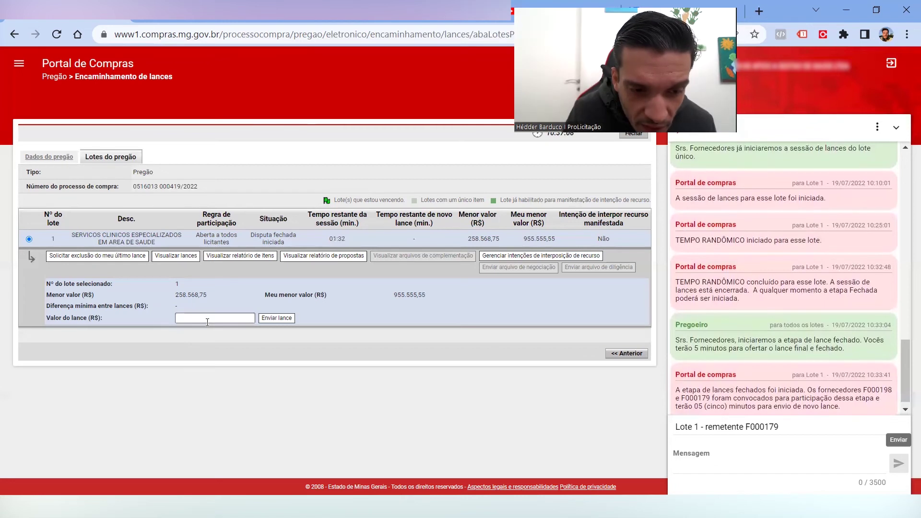
text(0,92)
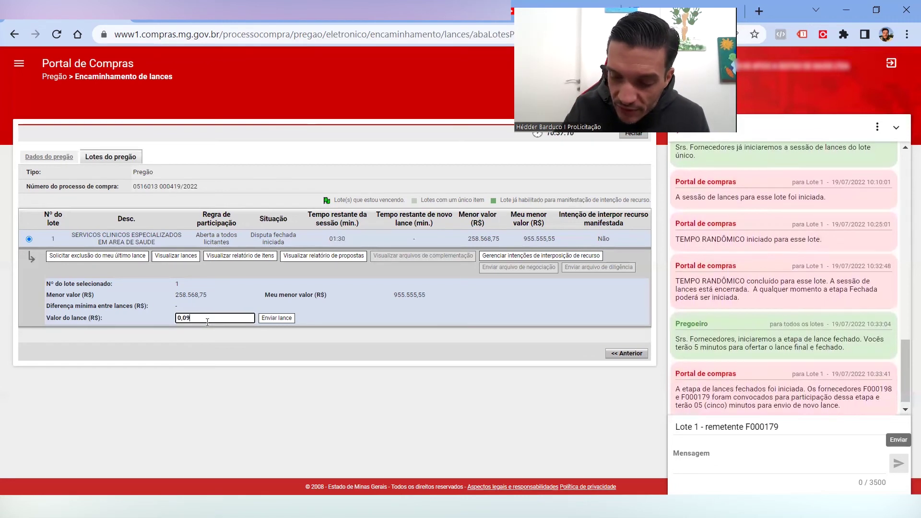
text(7)
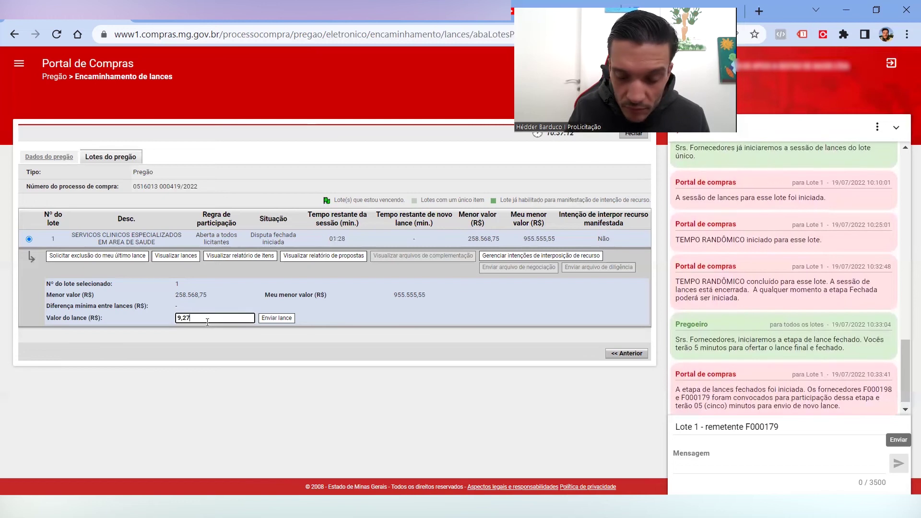
text(00)
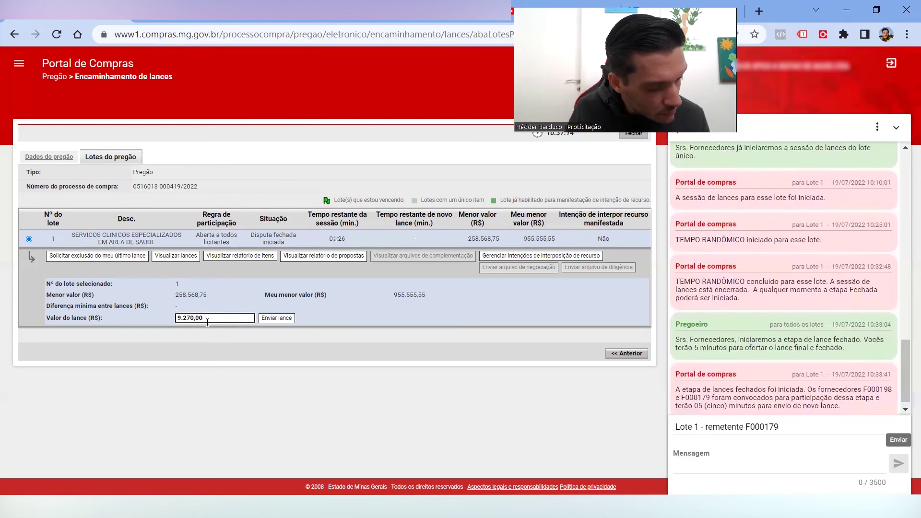
text(000)
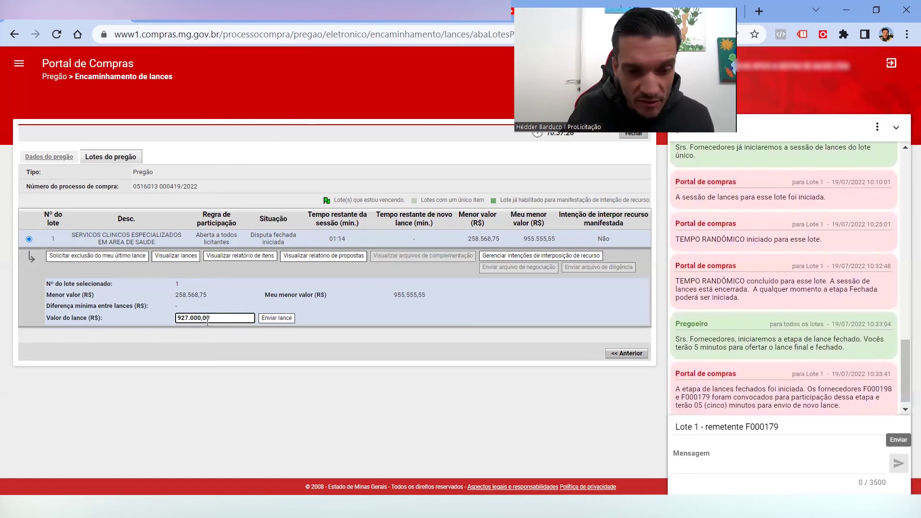
click(281, 321)
click(499, 116)
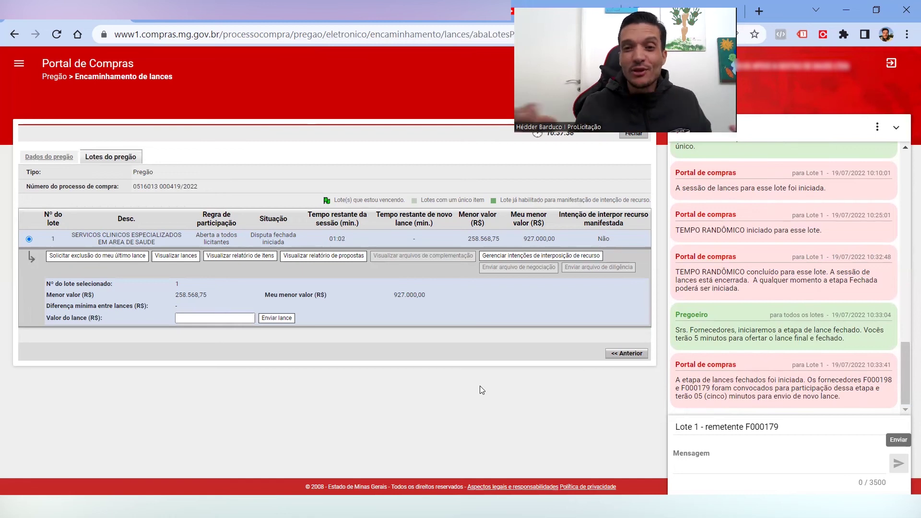
- Try to submit a second closed bid of R$ 925.000,00 for lot 1
click(201, 316)
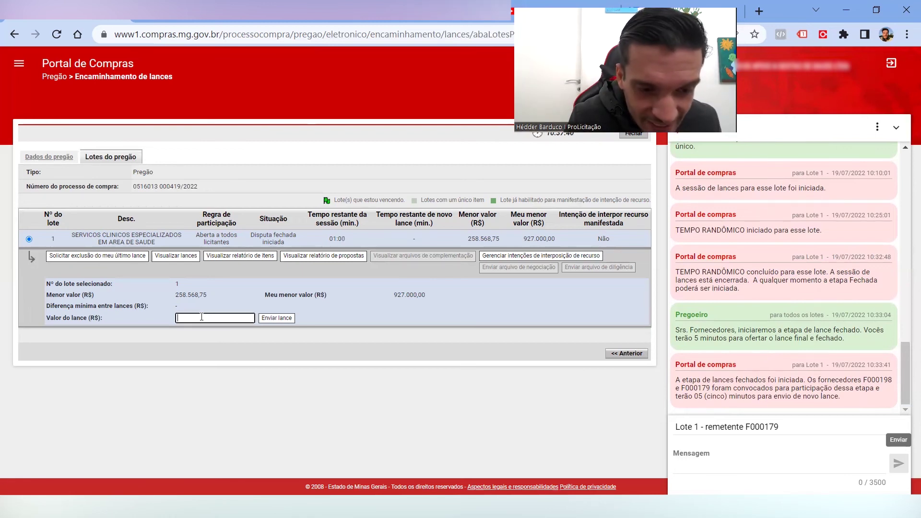
text(9,25)
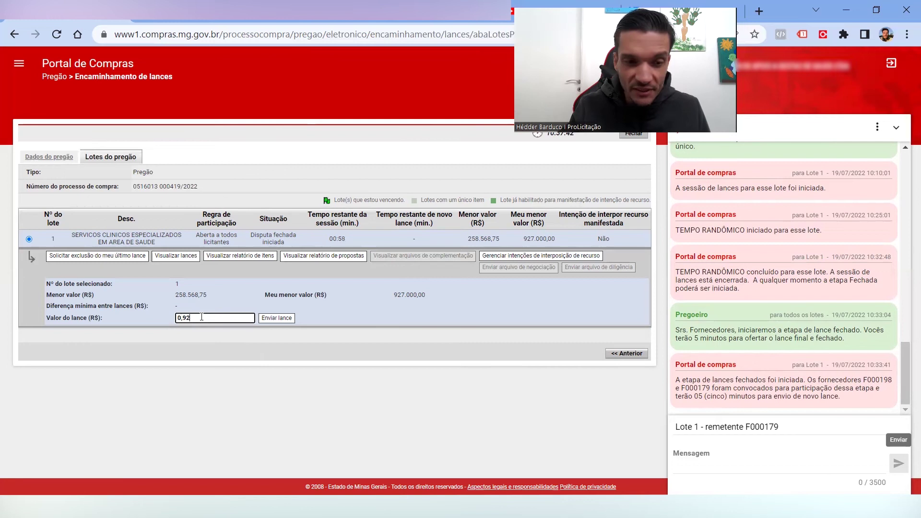
text(00000)
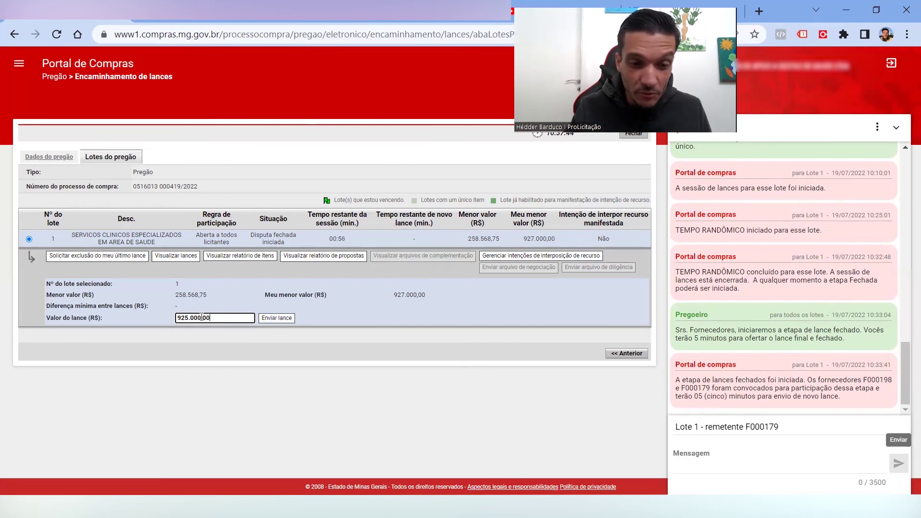
click(274, 320)
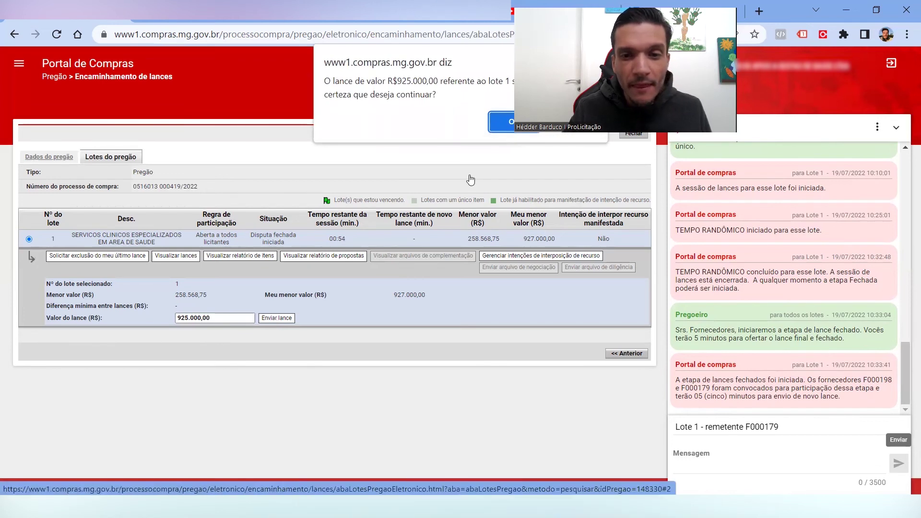
click(512, 123)
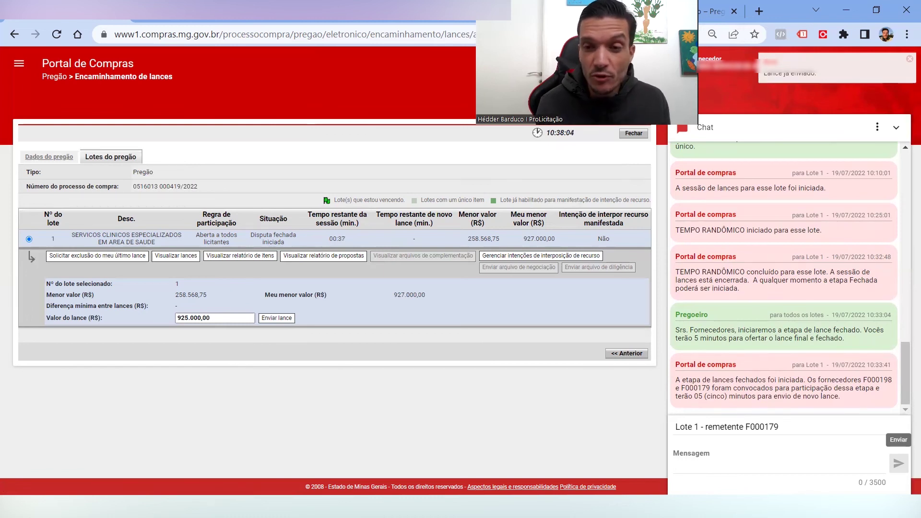
- Clear the unsent bid value for lot 1 back to 0,00
click(220, 319)
key(BackSpace)
key(BackSpace)
key(BackSpace)
key(BackSpace)
key(BackSpace)
key(BackSpace)
key(BackSpace)
key(BackSpace)
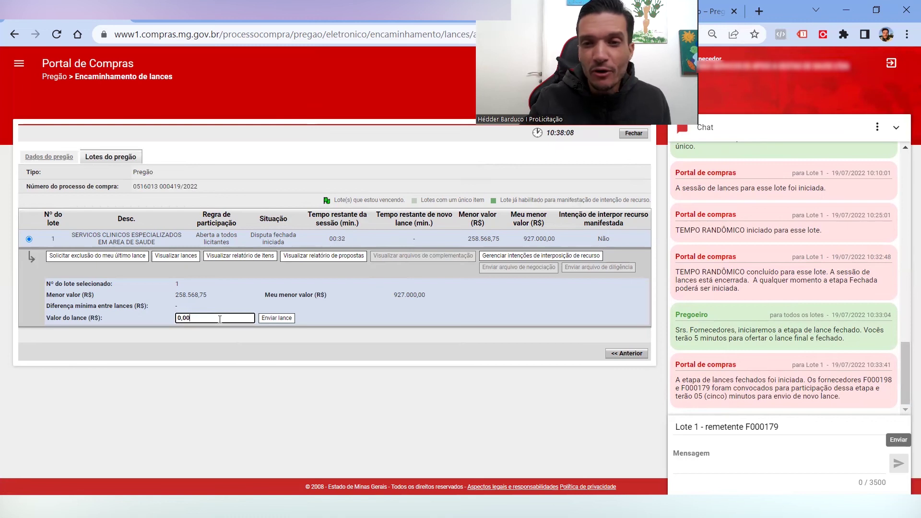